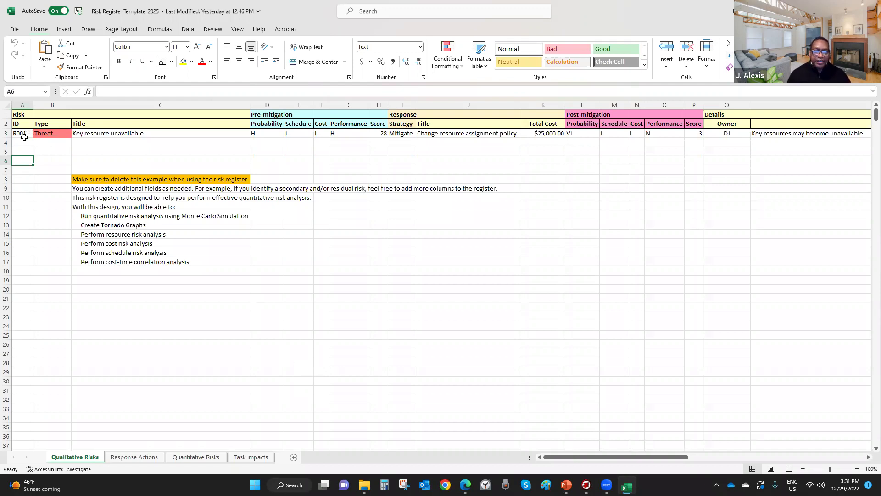
- Examine the example risk's type options and title, plus its response strategy, response title and total cost on the Qualitative Risks sheet
{"action": "left_click", "coordinate": [49, 133]}
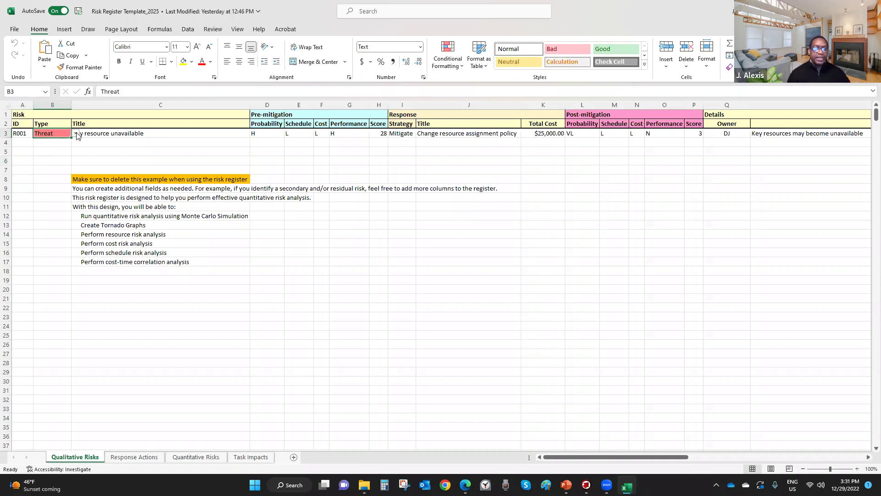
{"action": "left_click", "coordinate": [76, 134]}
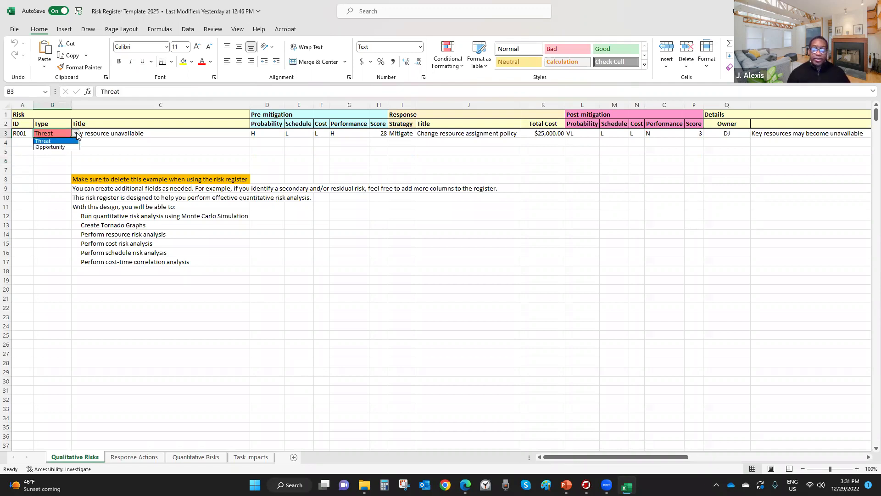
{"action": "left_click", "coordinate": [132, 133]}
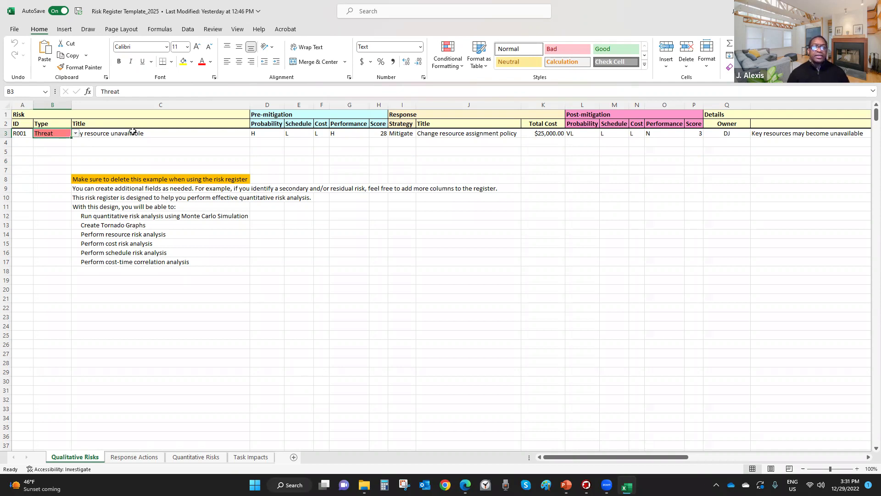
{"action": "left_click", "coordinate": [133, 132]}
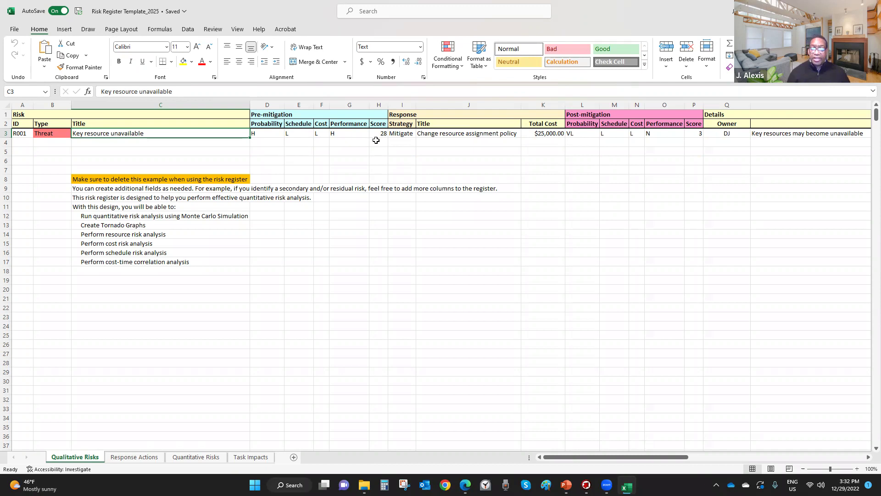
{"action": "left_click", "coordinate": [404, 134]}
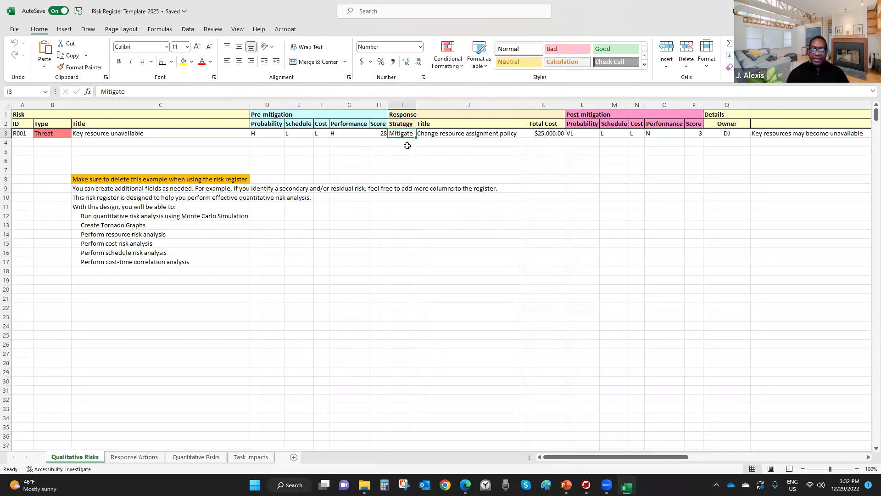
{"action": "left_click", "coordinate": [444, 134]}
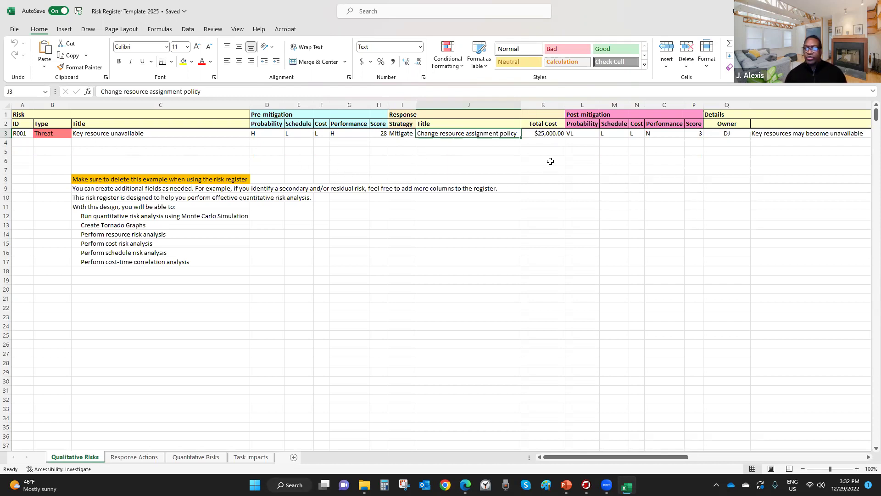
{"action": "left_click", "coordinate": [552, 125]}
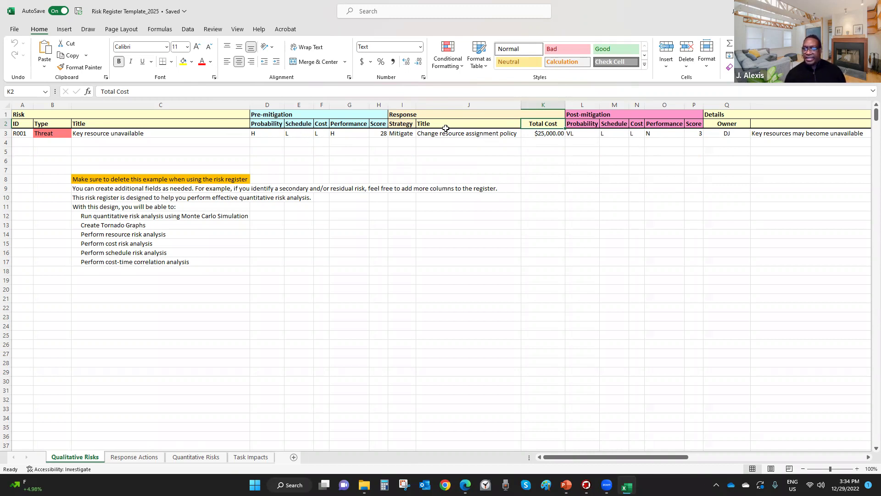
- Review the example risk's owner, description, cause, effect, category and trigger in the Details section
{"action": "left_click", "coordinate": [730, 133]}
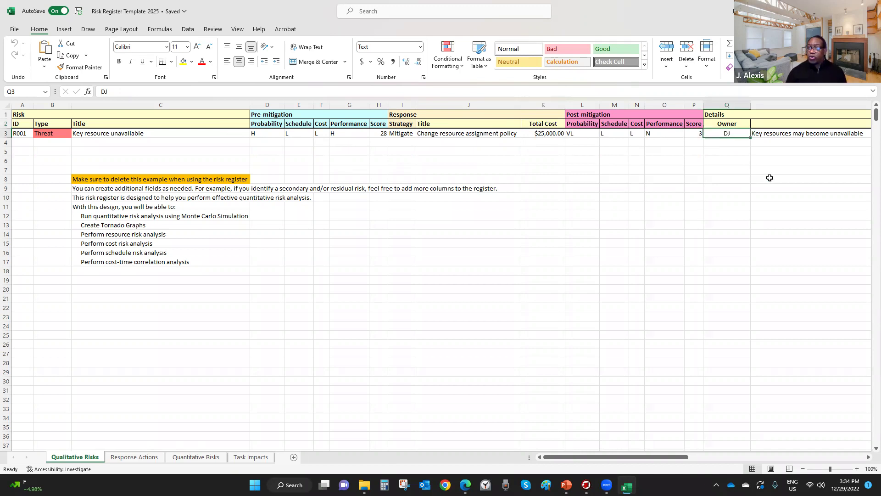
{"action": "key", "text": "Right"}
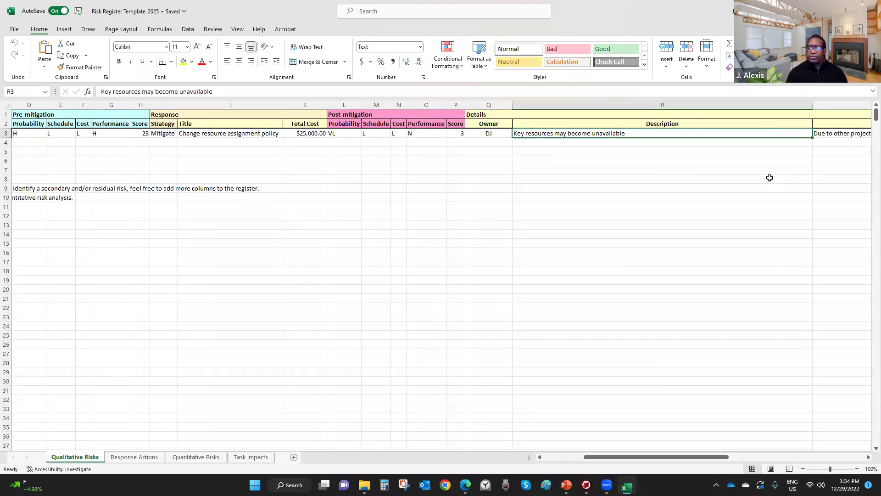
{"action": "key", "text": "Right"}
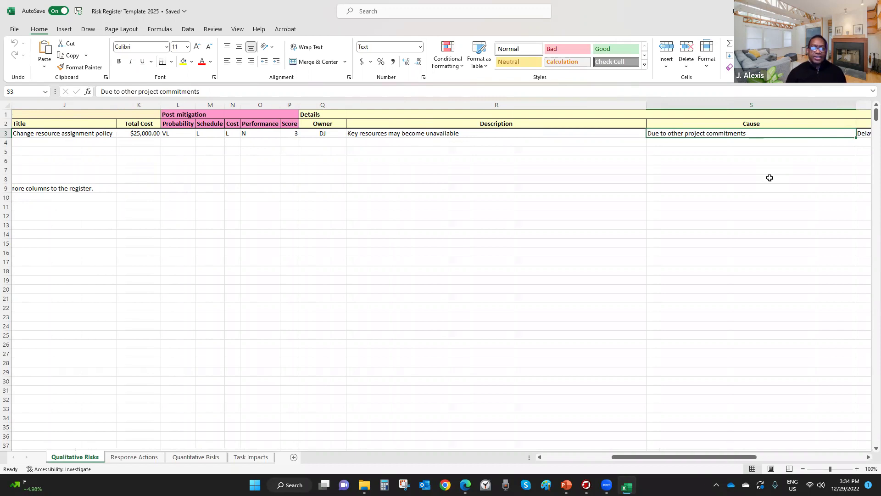
{"action": "key", "text": "Right"}
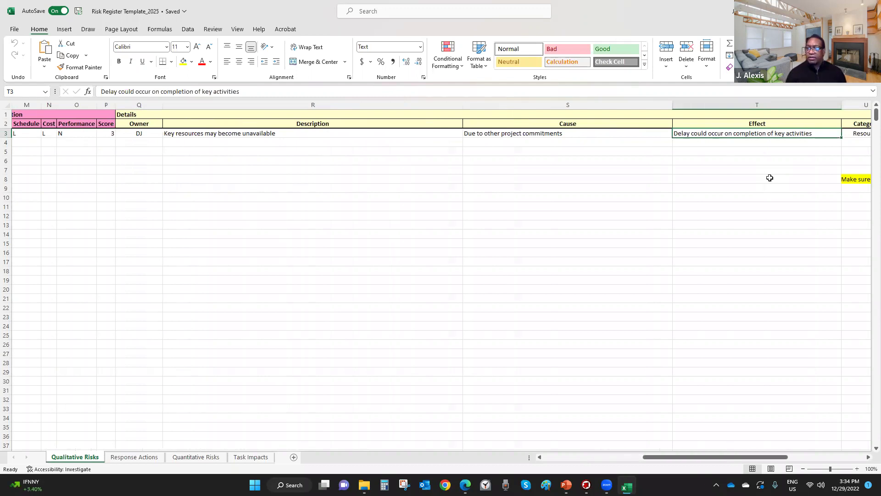
{"action": "key", "text": "Right"}
{"action": "key", "text": "Right"}
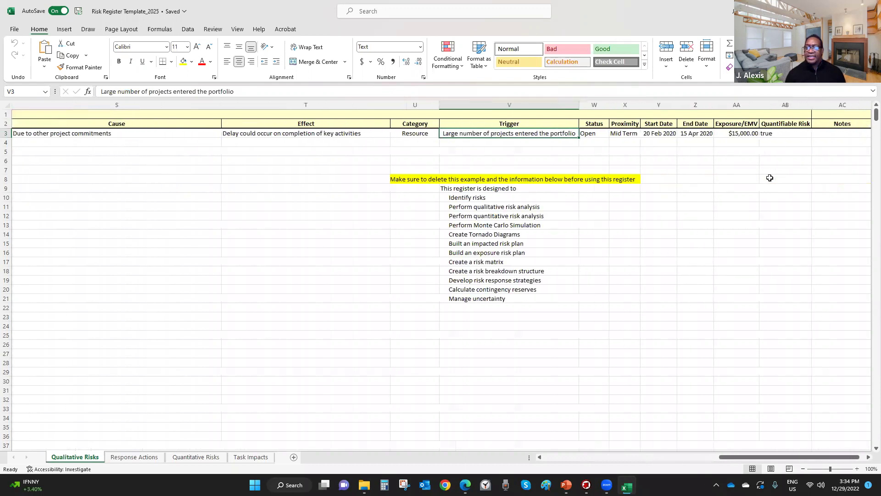
{"action": "key", "text": "Left"}
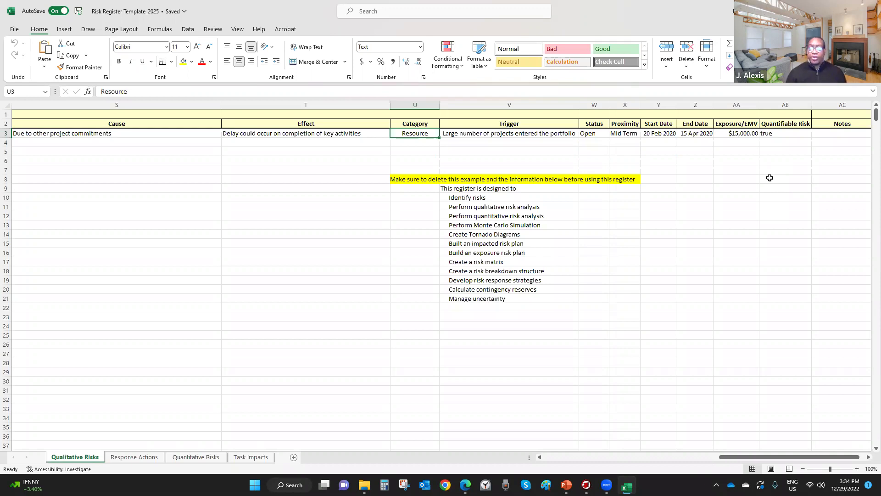
{"action": "key", "text": "Right"}
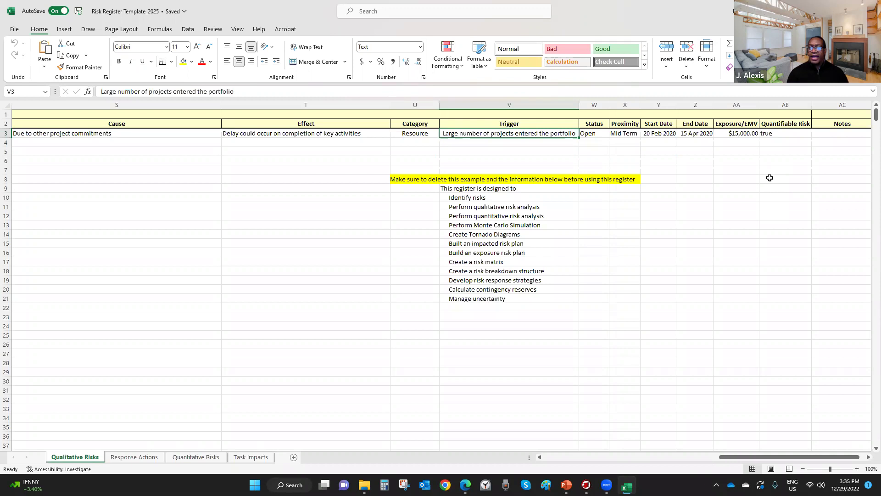
- Inspect the available status choices and the proximity entry for risk R001 without changing them
{"action": "key", "text": "Right"}
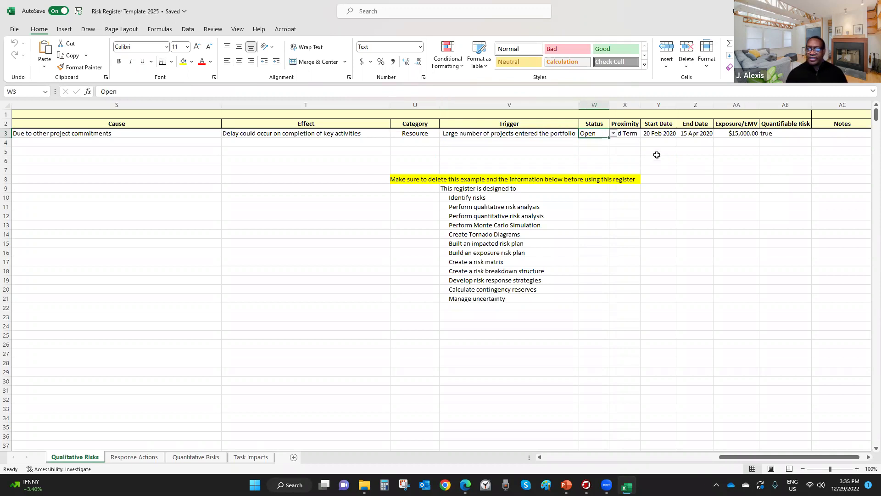
{"action": "left_click", "coordinate": [613, 133]}
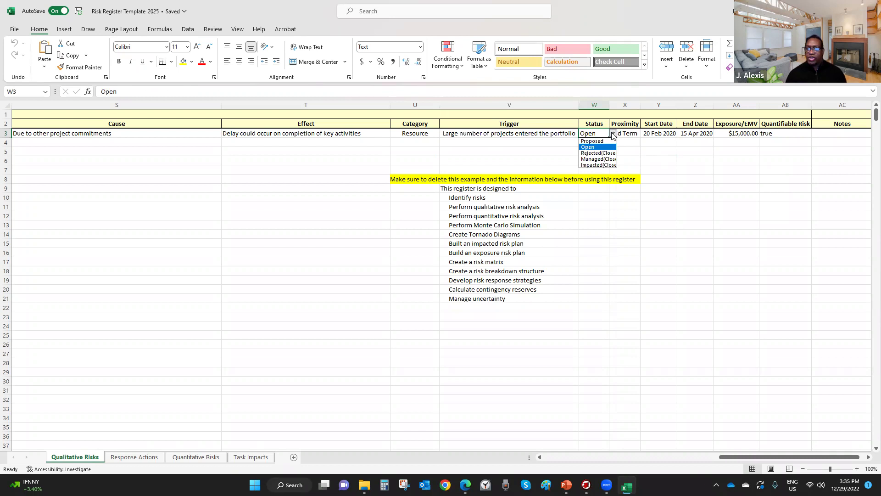
{"action": "left_click", "coordinate": [646, 145]}
{"action": "left_click", "coordinate": [625, 133]}
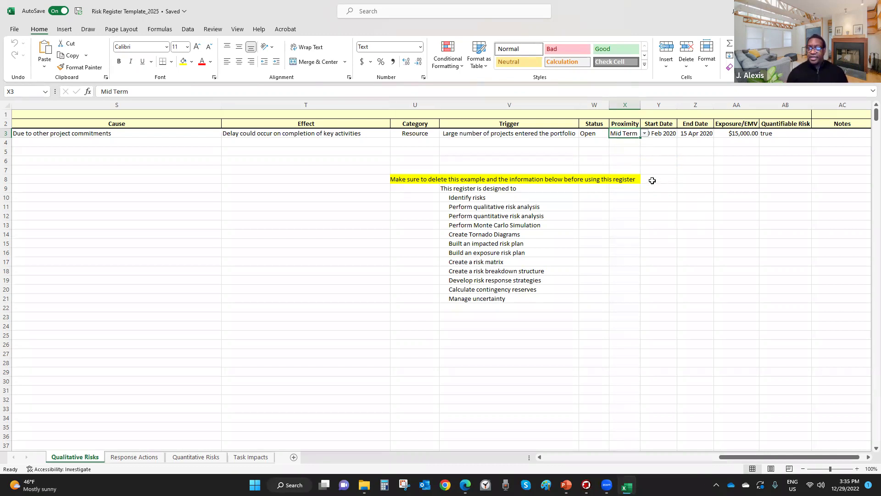
- Review risk R001's start and end dates, its Exposure/EMV formula and its Quantifiable Risk setting
{"action": "left_click", "coordinate": [664, 136]}
{"action": "left_click", "coordinate": [683, 135]}
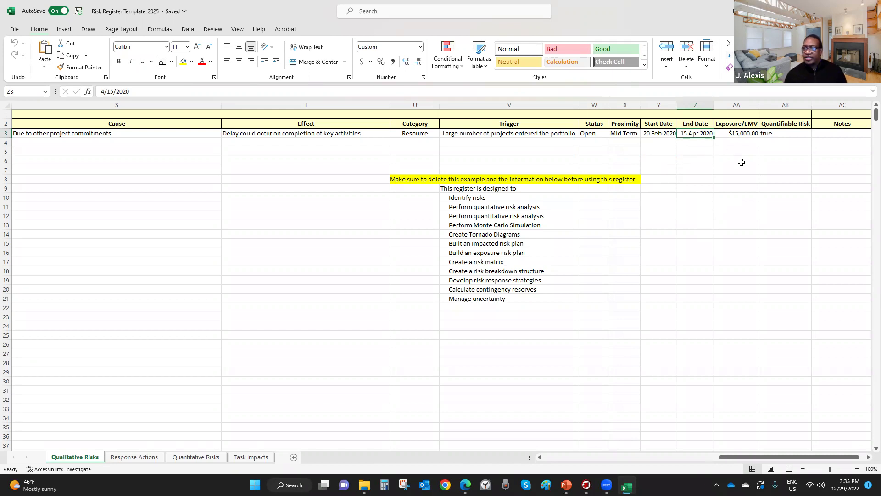
{"action": "left_click", "coordinate": [739, 134]}
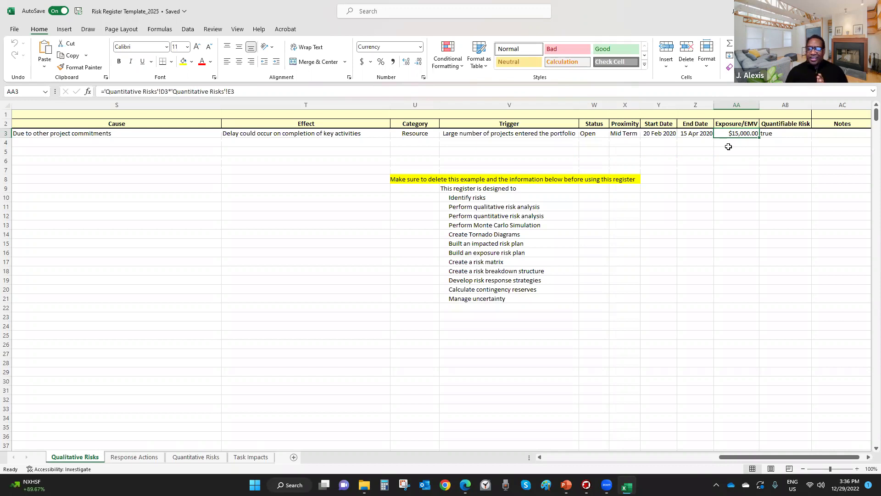
{"action": "left_click", "coordinate": [790, 124]}
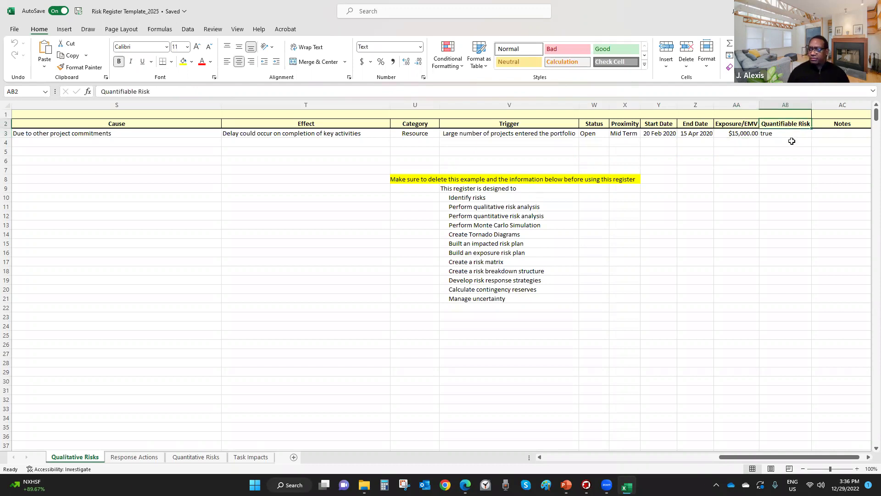
{"action": "left_click", "coordinate": [790, 135]}
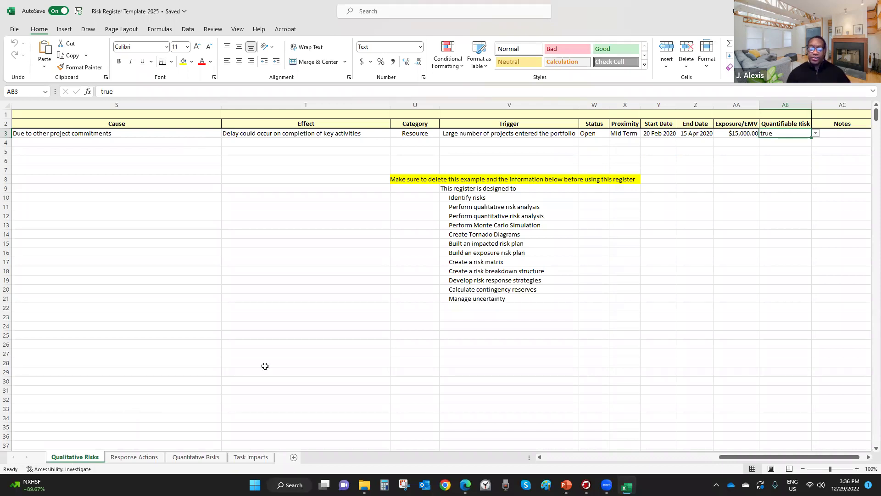
- On the Response Actions sheet, review the mitigation's name, description, start and finish dates, and target dates
{"action": "left_click", "coordinate": [113, 457]}
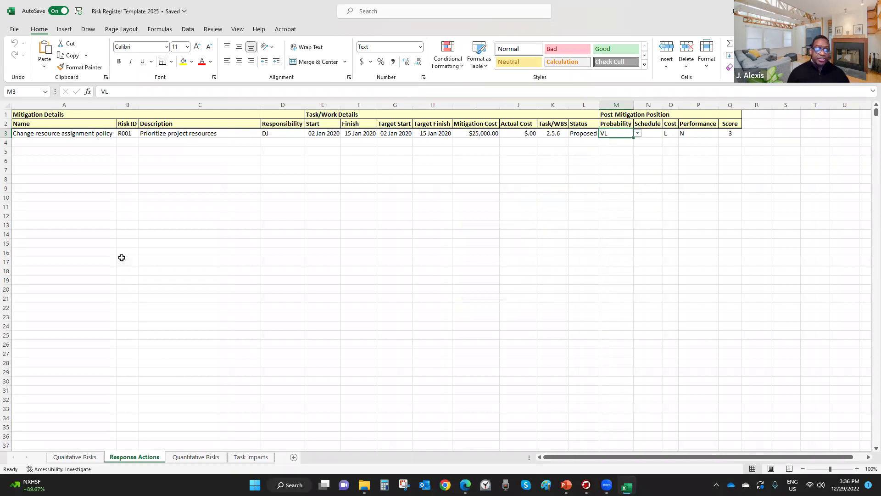
{"action": "left_click", "coordinate": [104, 134]}
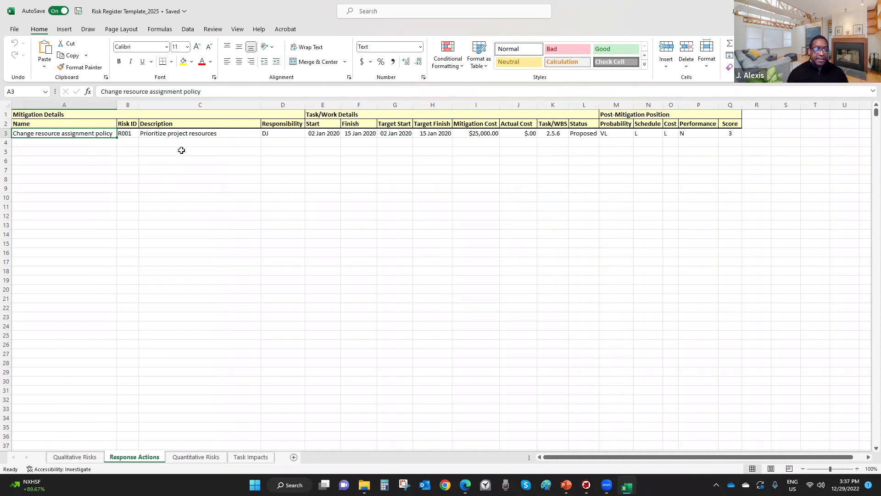
{"action": "left_click", "coordinate": [214, 132]}
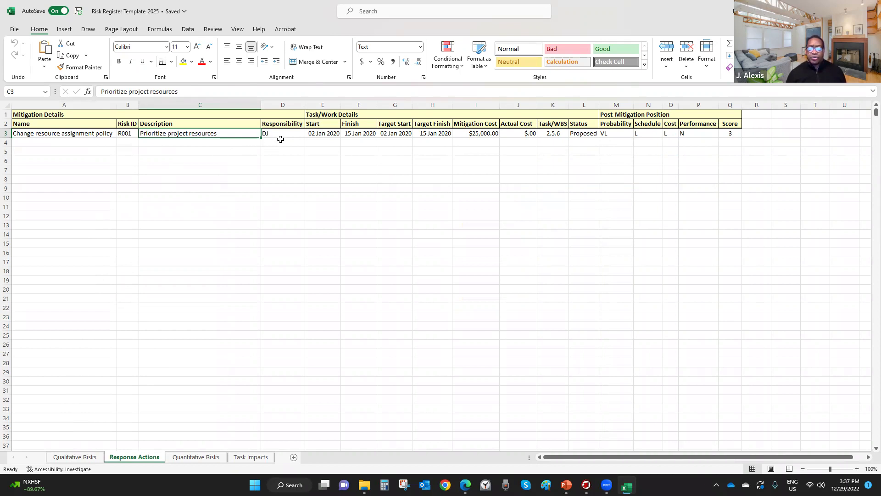
{"action": "left_click", "coordinate": [313, 134]}
{"action": "left_click", "coordinate": [363, 136]}
{"action": "left_click", "coordinate": [384, 133]}
{"action": "left_click", "coordinate": [433, 135]}
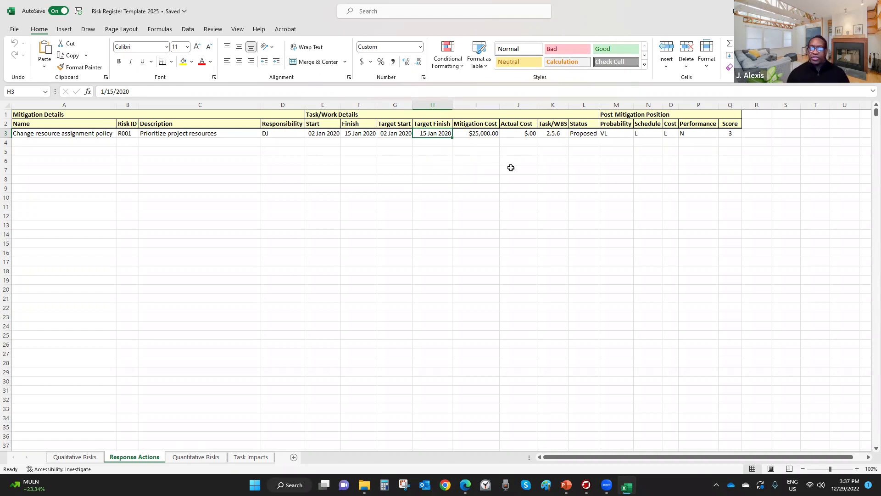
- Check the response action's Task/WBS reference and the available status choices without changing them
{"action": "left_click", "coordinate": [548, 133]}
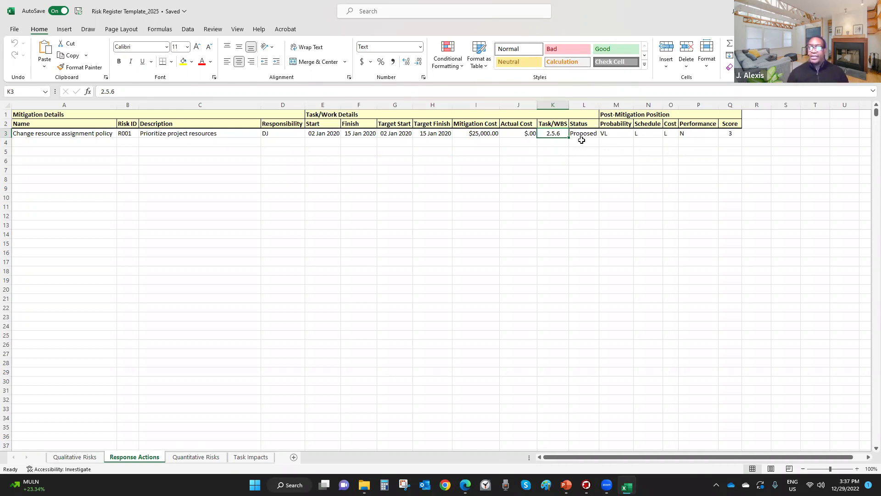
{"action": "left_click", "coordinate": [581, 137]}
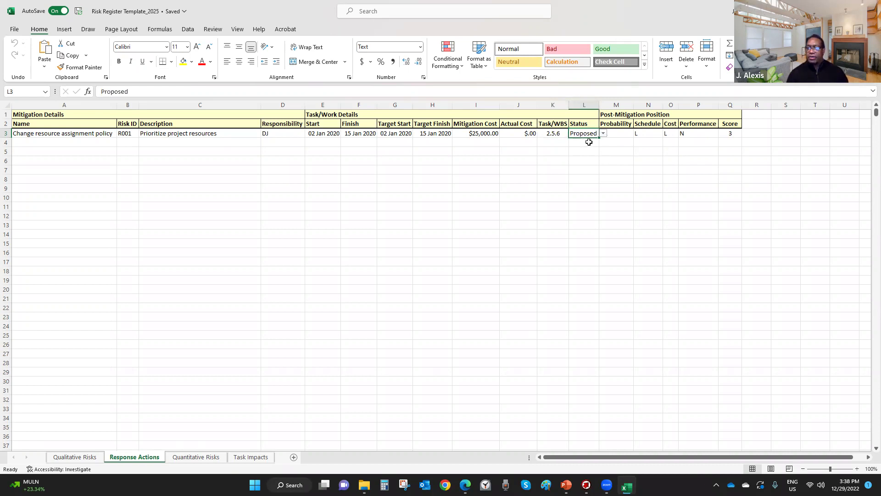
{"action": "left_click", "coordinate": [604, 133]}
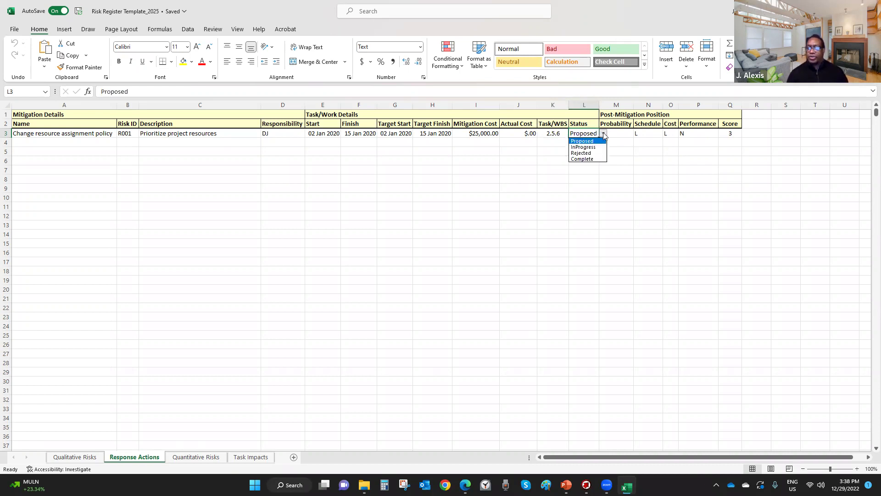
{"action": "left_click", "coordinate": [629, 134]}
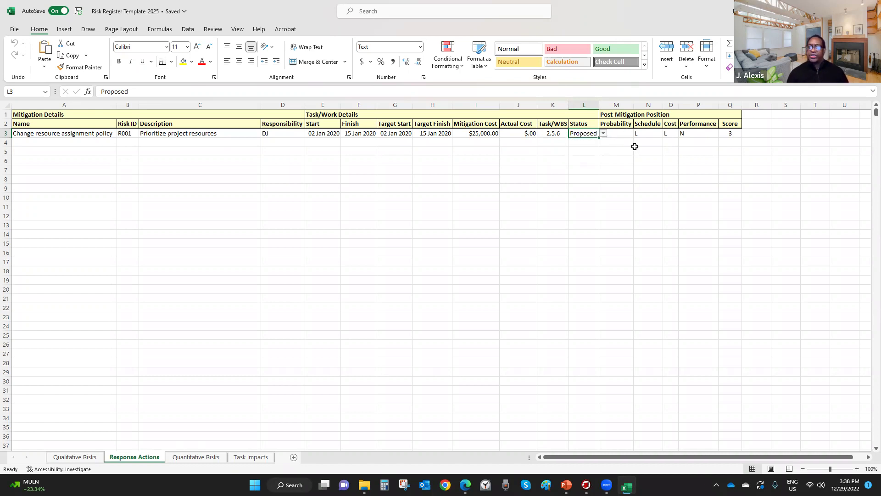
{"action": "left_click", "coordinate": [493, 148]}
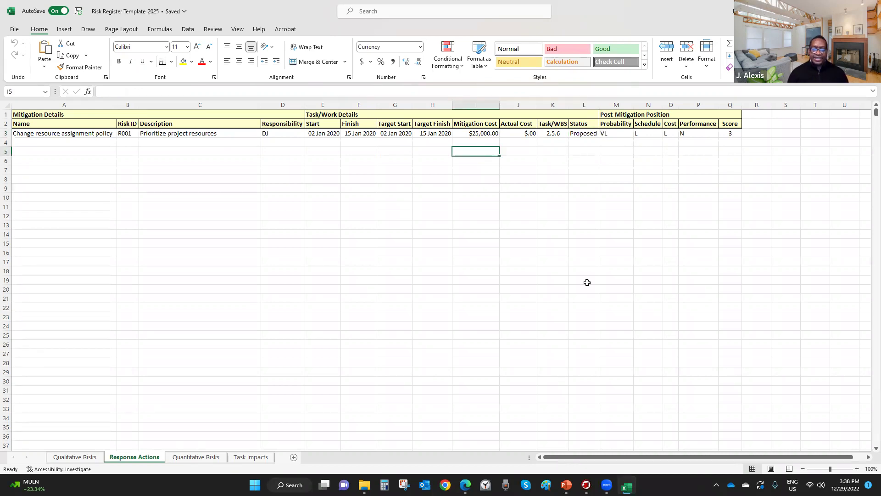
- Examine the pre-mitigation probability on the Quantitative Risks sheet and the schedule and cost ranges on the Task Impacts sheet
{"action": "left_click", "coordinate": [195, 458]}
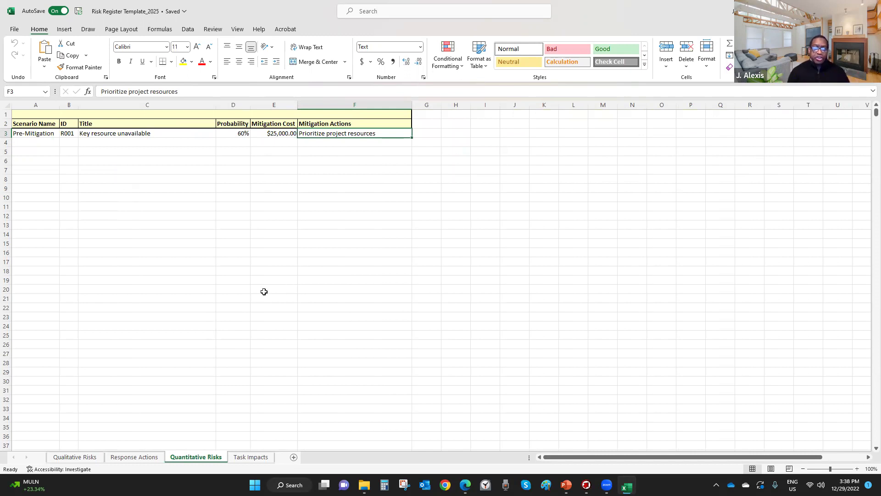
{"action": "left_click", "coordinate": [239, 131]}
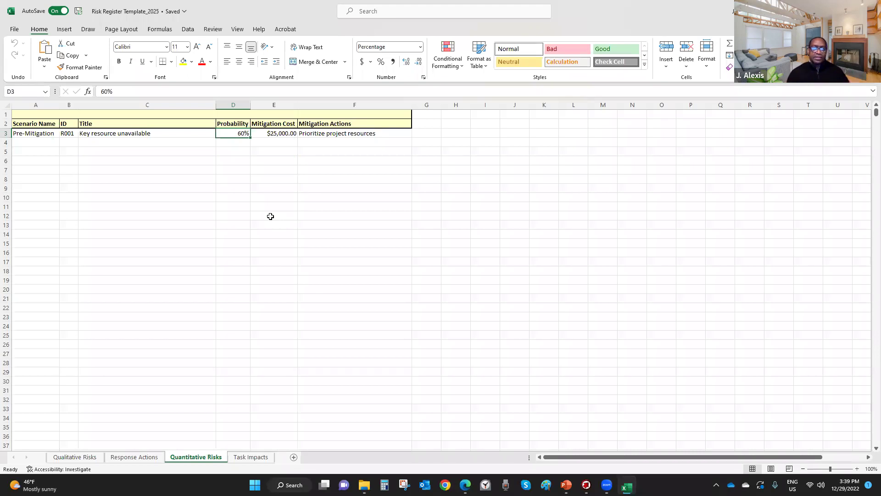
{"action": "left_click", "coordinate": [248, 458]}
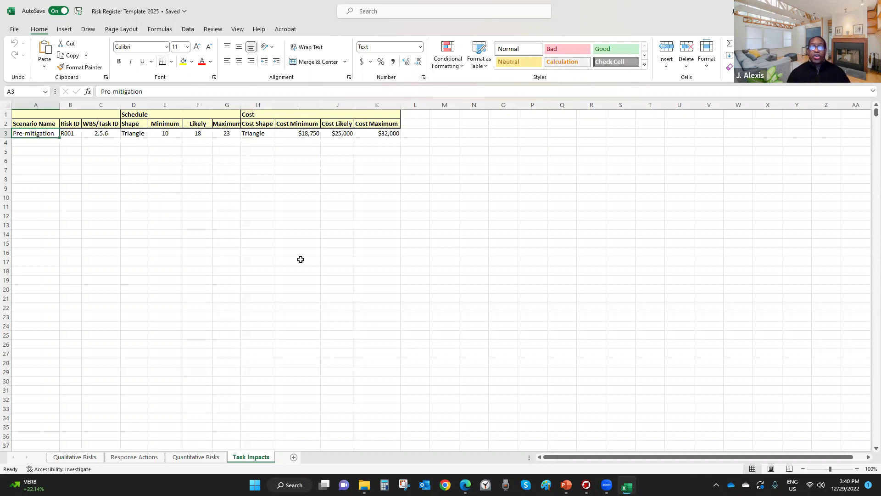
- Return to the Qualitative Risks sheet, then switch to the plan open in Primavera Risk Analysis
{"action": "left_click", "coordinate": [75, 456]}
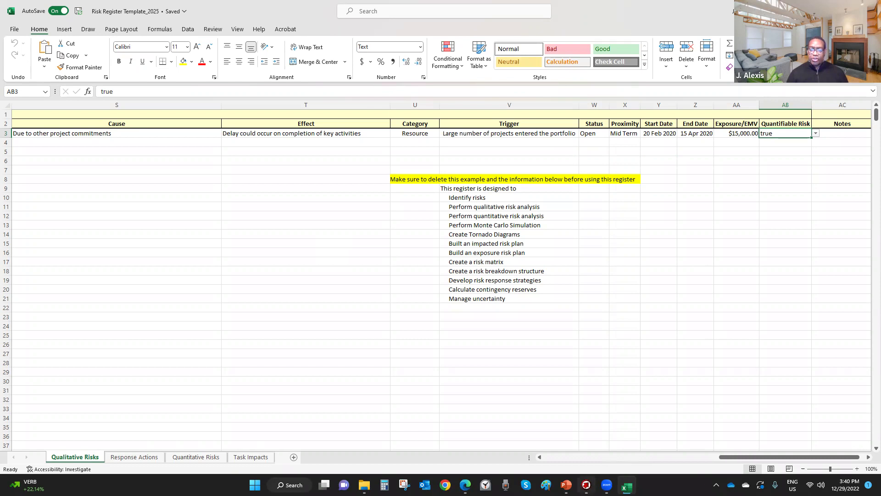
{"action": "left_click", "coordinate": [586, 485]}
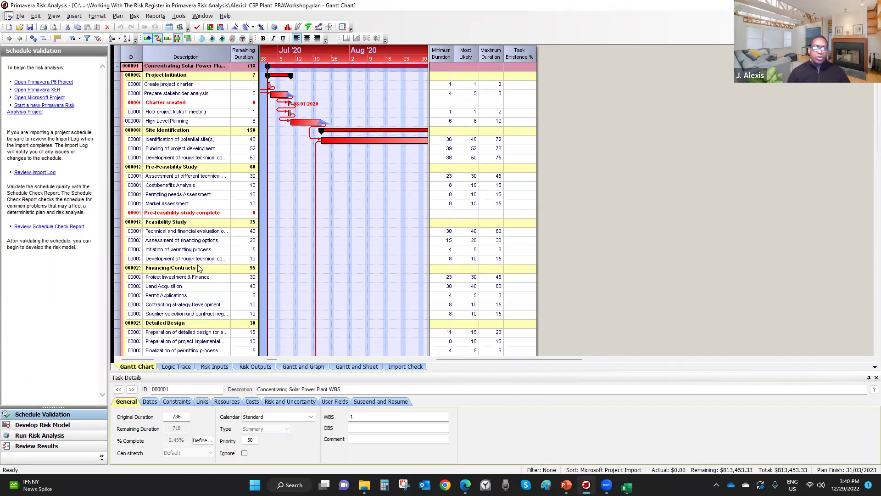
- Open the plan's risk register with the option to import an existing register, agreeing to replace any existing register data
{"action": "scroll", "coordinate": [163, 169], "scroll_direction": "down", "scroll_amount": 3}
{"action": "scroll", "coordinate": [164, 169], "scroll_direction": "down", "scroll_amount": 1}
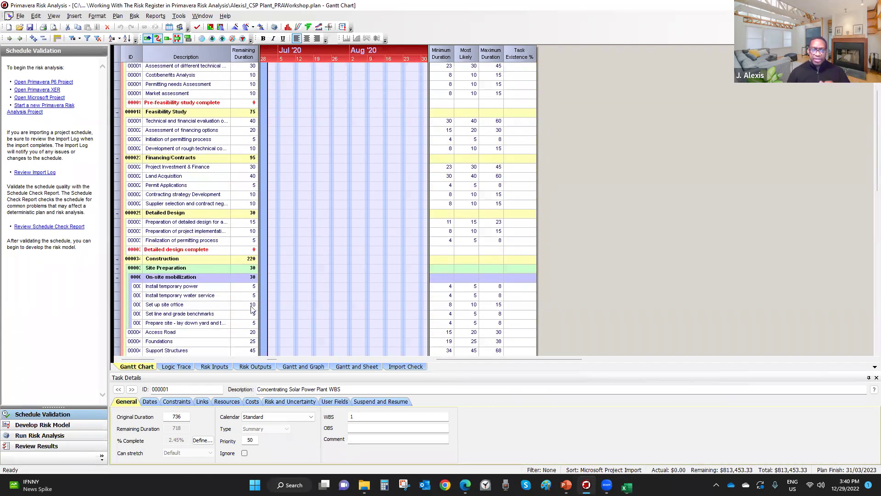
{"action": "scroll", "coordinate": [192, 281], "scroll_direction": "up", "scroll_amount": 4}
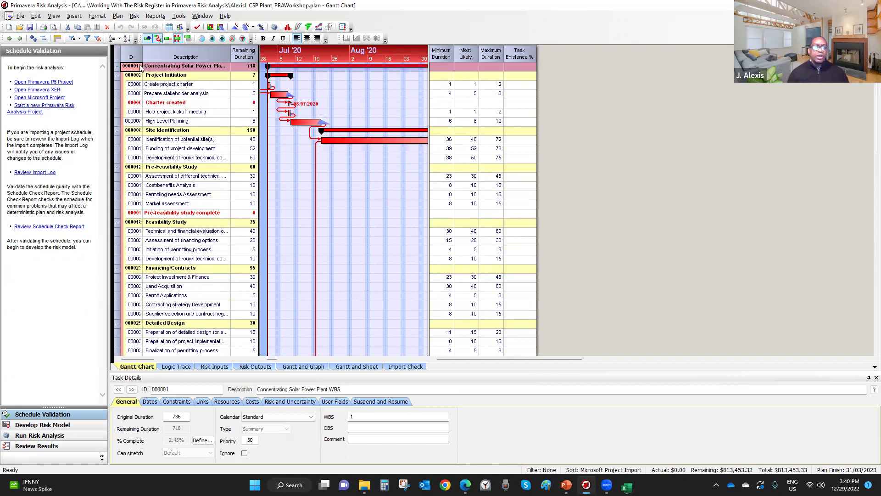
{"action": "left_click", "coordinate": [139, 17]}
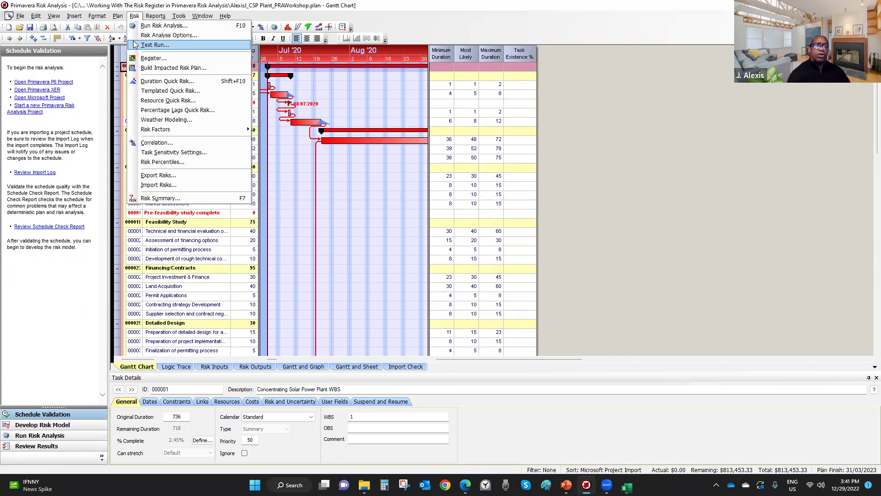
{"action": "left_click", "coordinate": [162, 58]}
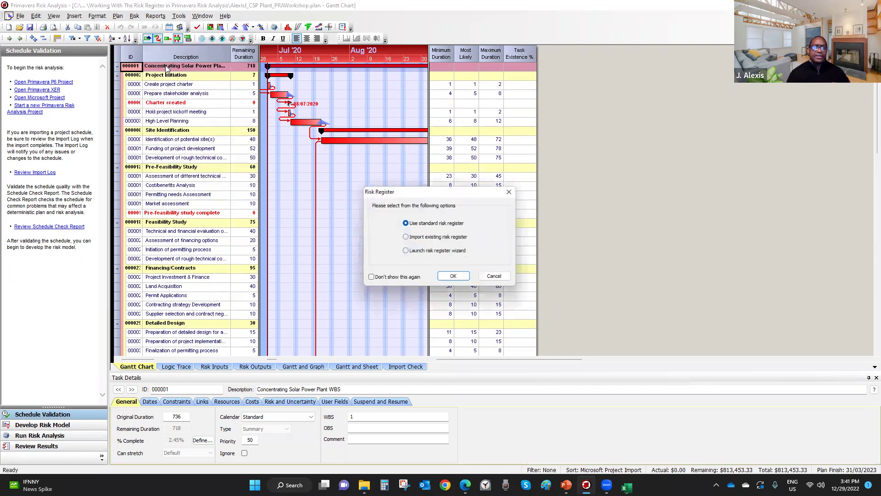
{"action": "left_click", "coordinate": [425, 240]}
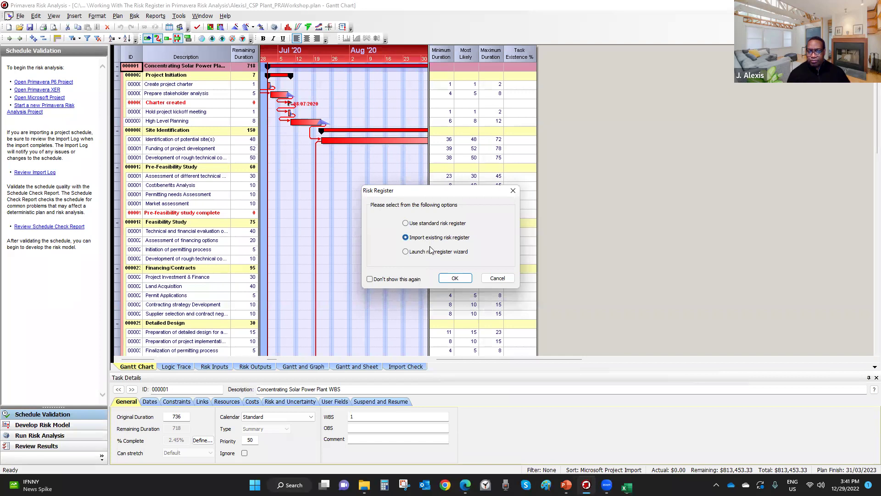
{"action": "left_click", "coordinate": [445, 279]}
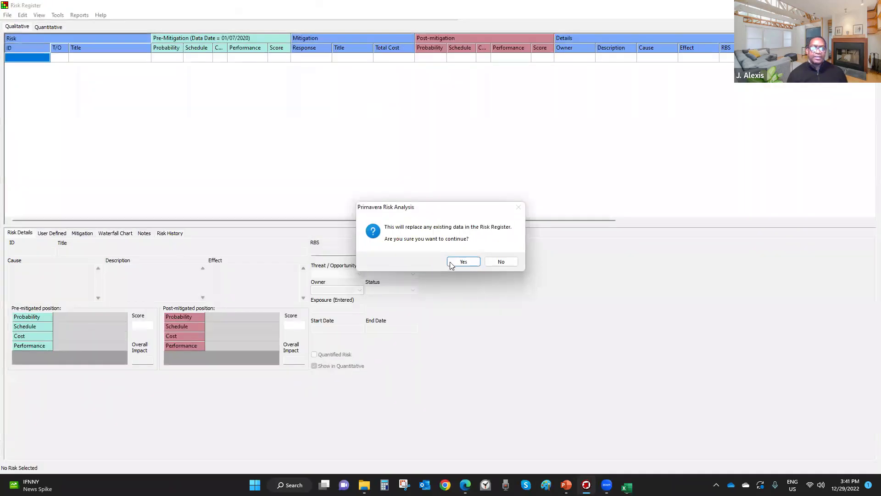
{"action": "left_click", "coordinate": [463, 261]}
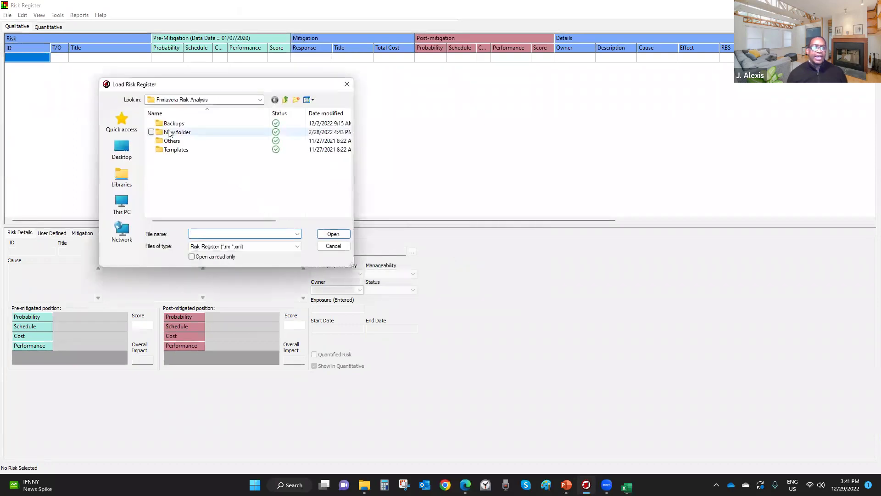
- Load the Excel Risk Register (*.xls) file EPC_Register2 from the Working With The Risk Register in Primavera folder
{"action": "left_click", "coordinate": [119, 127]}
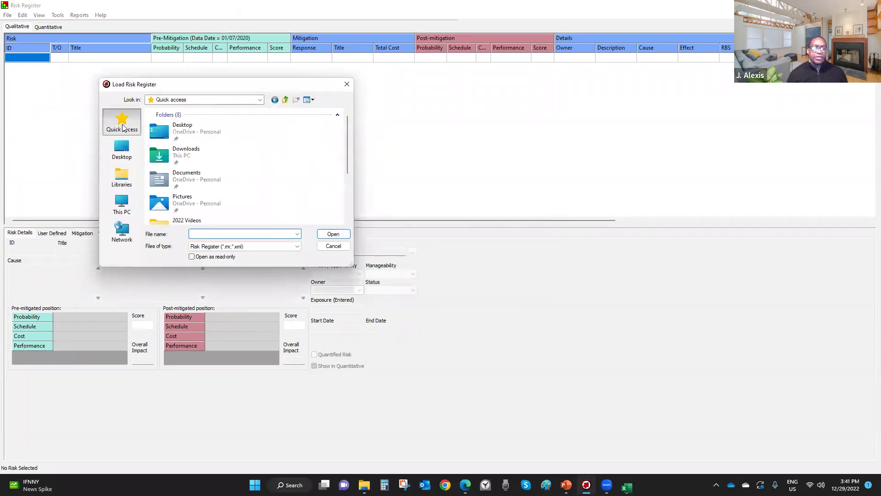
{"action": "scroll", "coordinate": [235, 170], "scroll_direction": "down", "scroll_amount": 3}
{"action": "scroll", "coordinate": [235, 166], "scroll_direction": "down", "scroll_amount": 2}
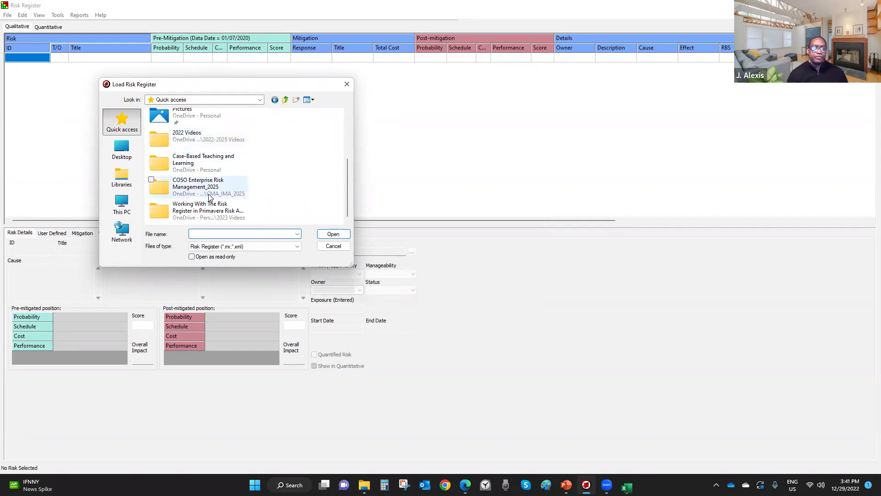
{"action": "double_click", "coordinate": [205, 208]}
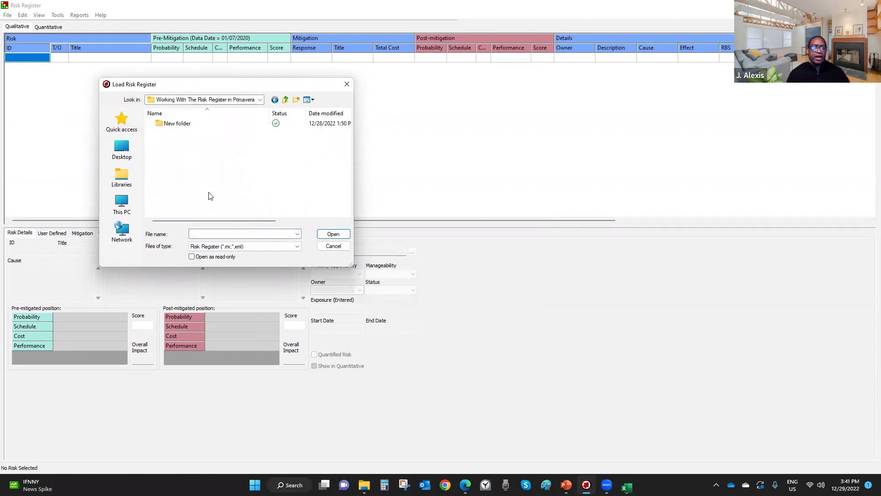
{"action": "left_click", "coordinate": [238, 246]}
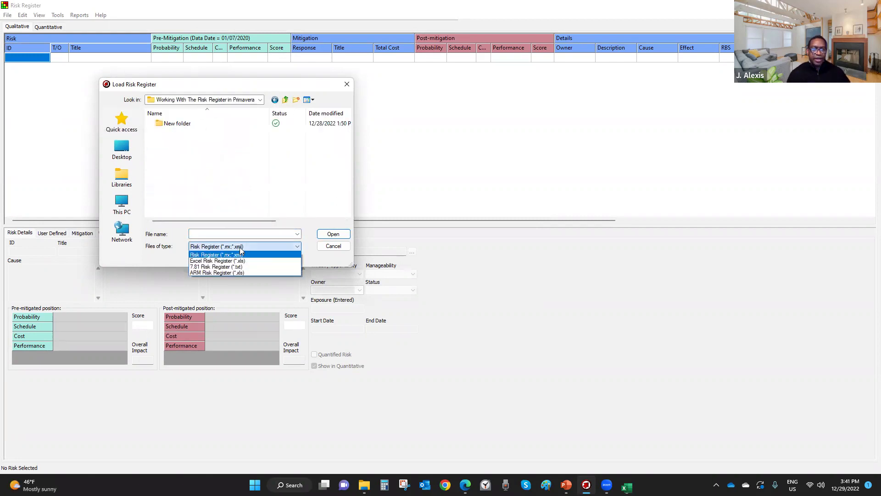
{"action": "left_click", "coordinate": [245, 260]}
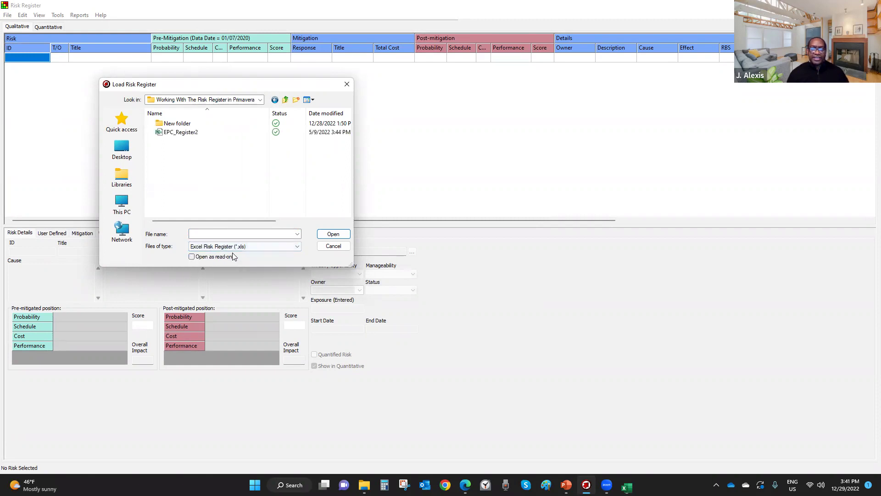
{"action": "left_click", "coordinate": [185, 133]}
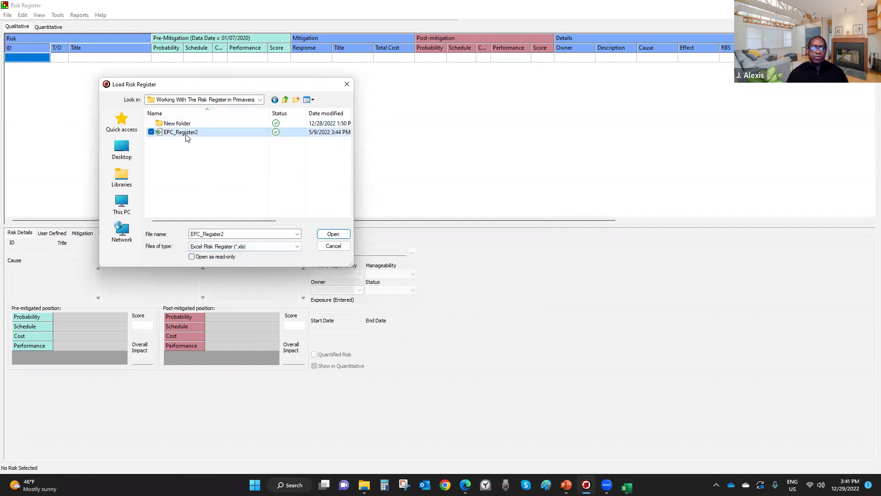
{"action": "left_click", "coordinate": [333, 235]}
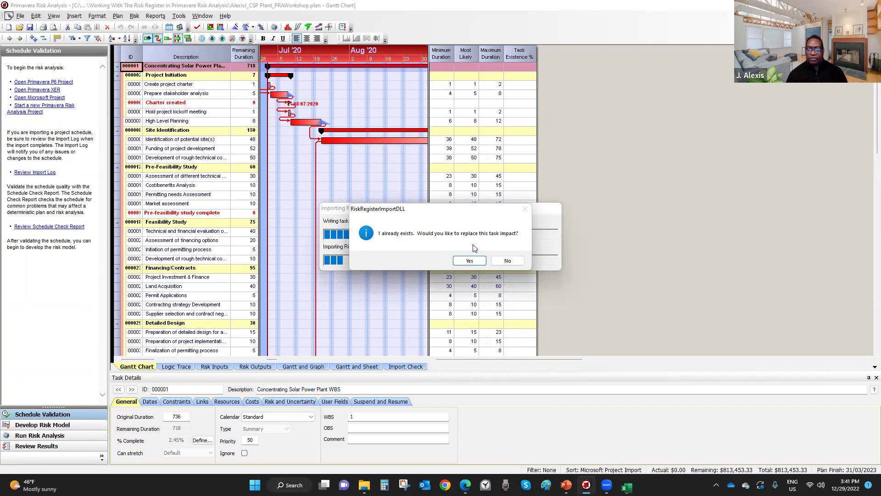
- Replace every already existing task impact to complete the import of the Excel risks
{"action": "left_click", "coordinate": [466, 261]}
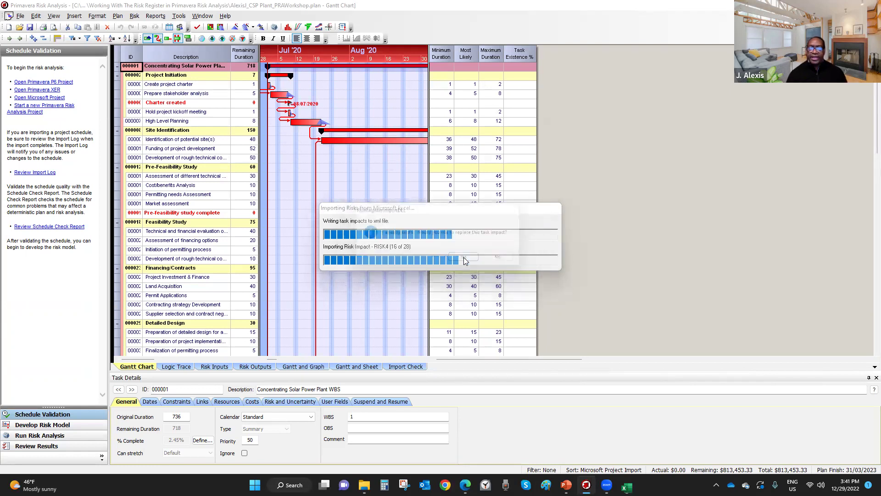
{"action": "left_click", "coordinate": [463, 258]}
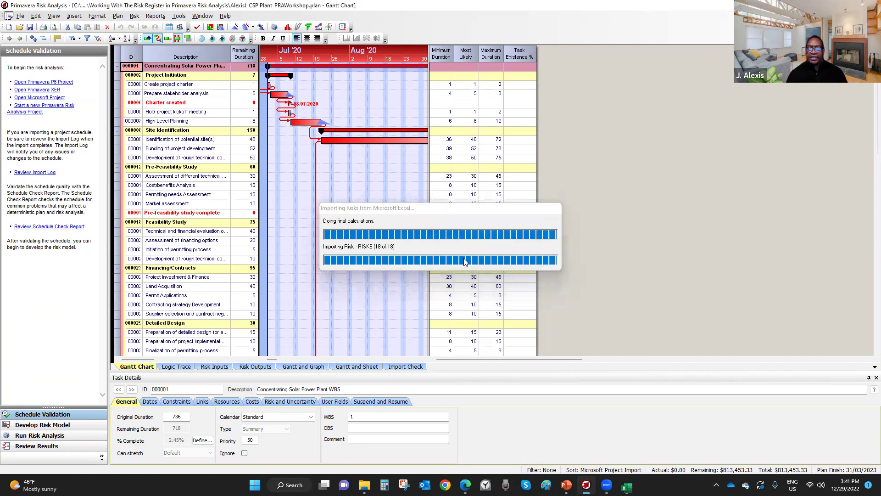
{"action": "left_click", "coordinate": [462, 262]}
{"action": "left_click", "coordinate": [462, 262]}
{"action": "left_click", "coordinate": [464, 261]}
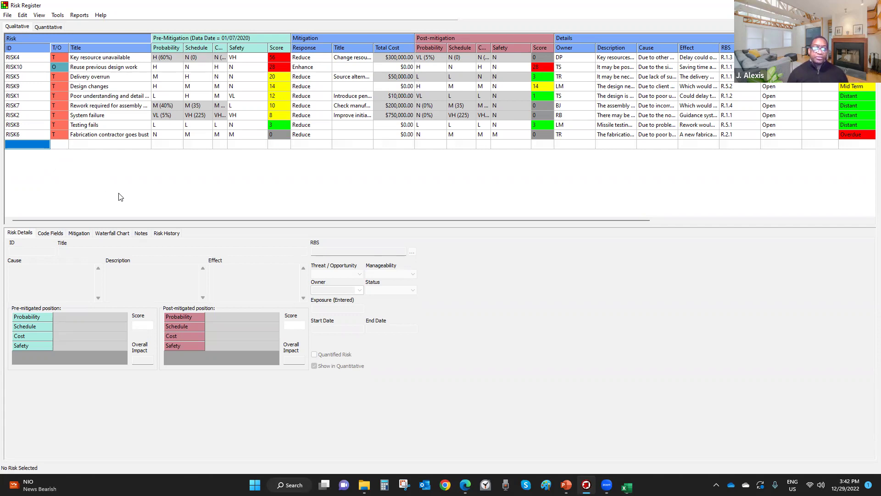
- Add a new risk with the ID Risk3 in the empty row below RISK6
{"action": "left_click", "coordinate": [27, 144]}
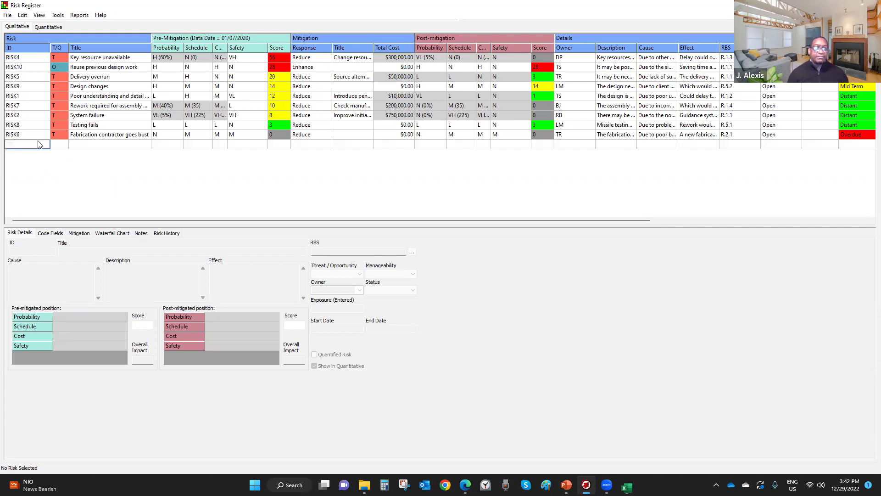
{"action": "left_click", "coordinate": [60, 142]}
{"action": "left_click", "coordinate": [29, 144]}
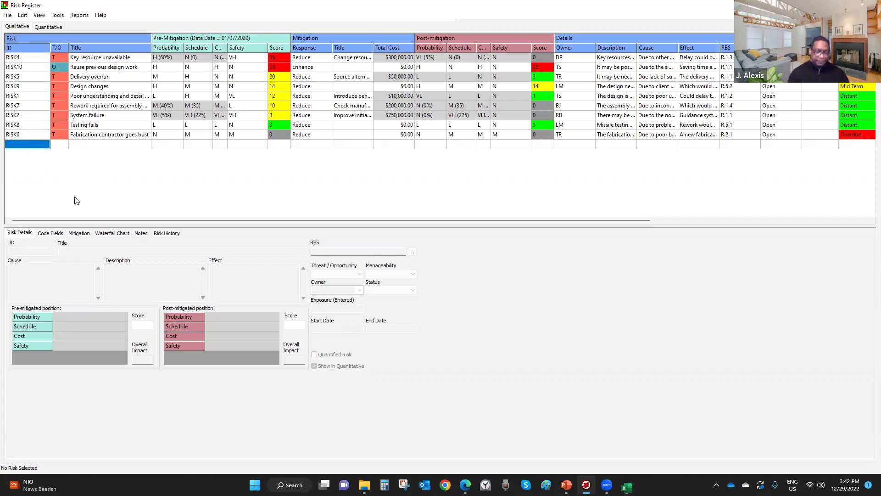
{"action": "type", "text": "Risk"}
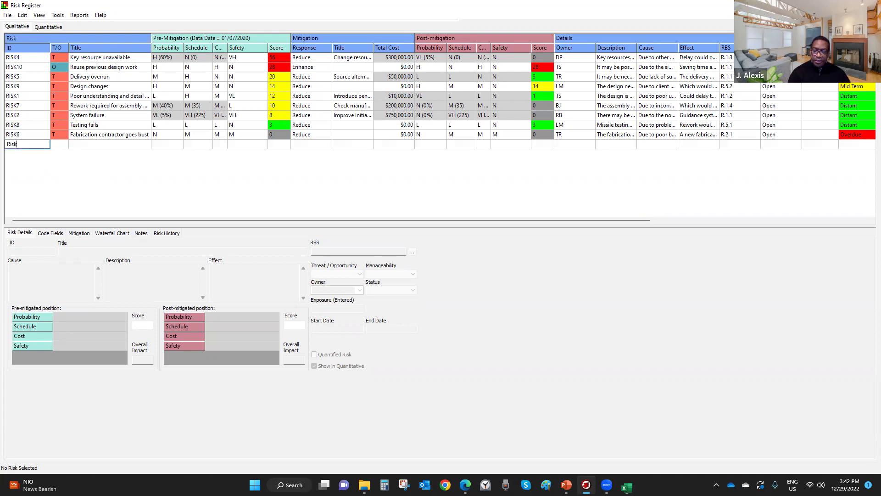
{"action": "type", "text": "3"}
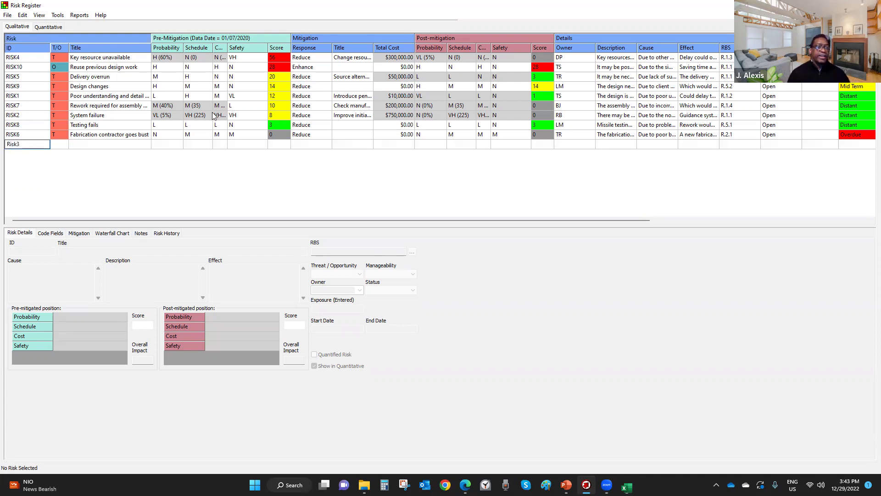
{"action": "left_click", "coordinate": [56, 144]}
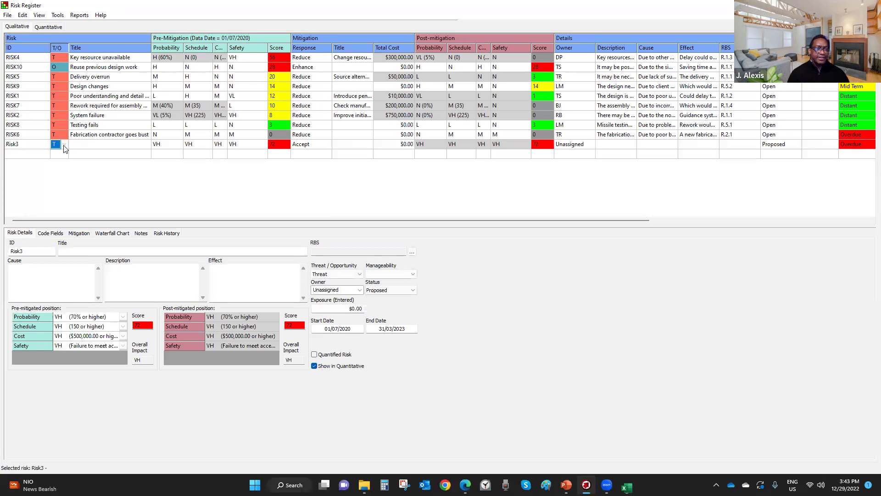
- Title the new risk Risk3 "Power Outage"
{"action": "left_click", "coordinate": [102, 145]}
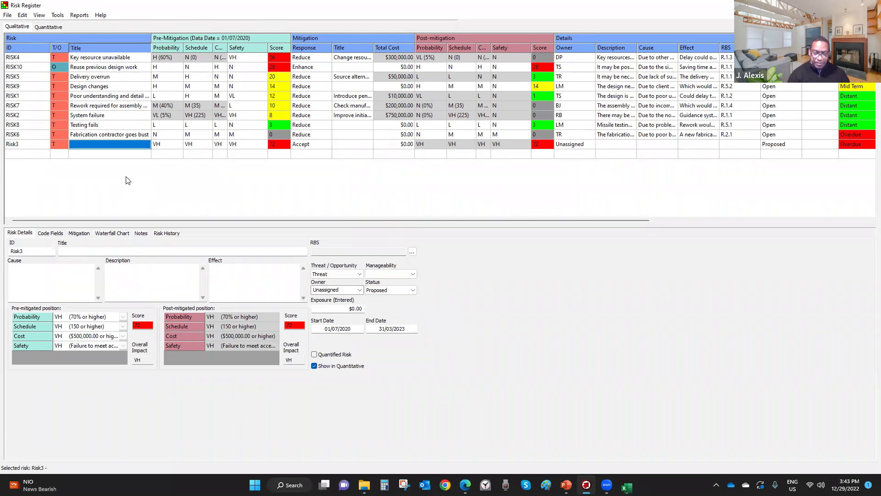
{"action": "type", "text": "Power Ou"}
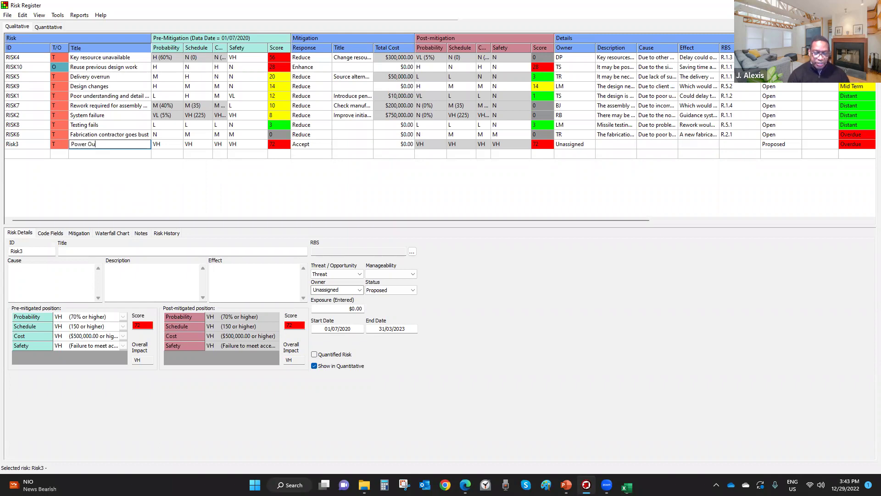
{"action": "type", "text": "tage"}
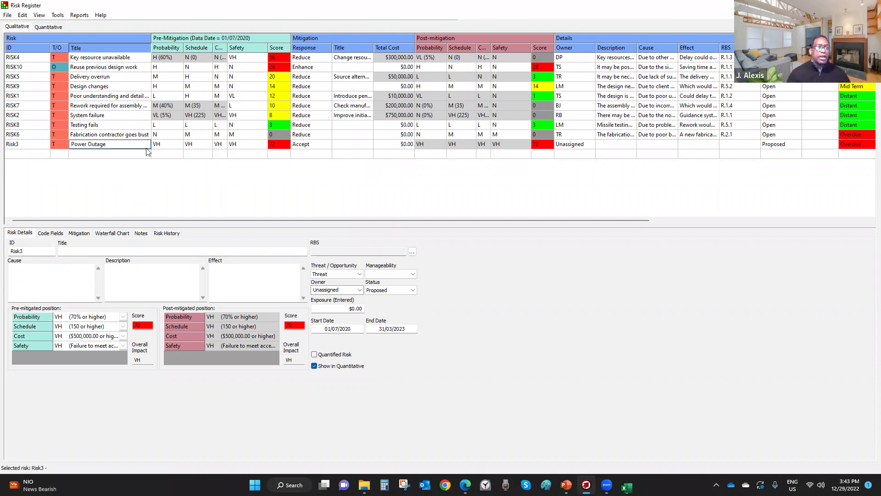
{"action": "left_click", "coordinate": [102, 134]}
{"action": "left_click", "coordinate": [100, 145]}
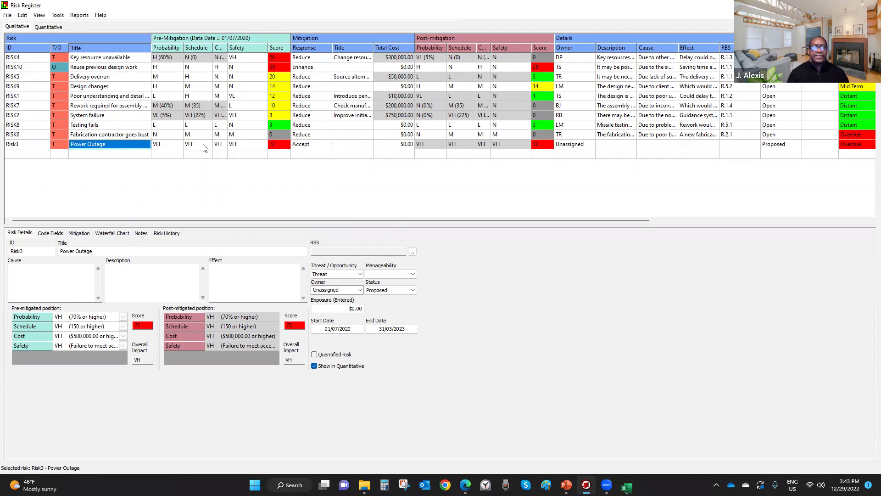
- Set the mitigation response of the Power Outage risk to Reduce and select its owner field
{"action": "left_click", "coordinate": [317, 146]}
{"action": "left_click", "coordinate": [317, 146]}
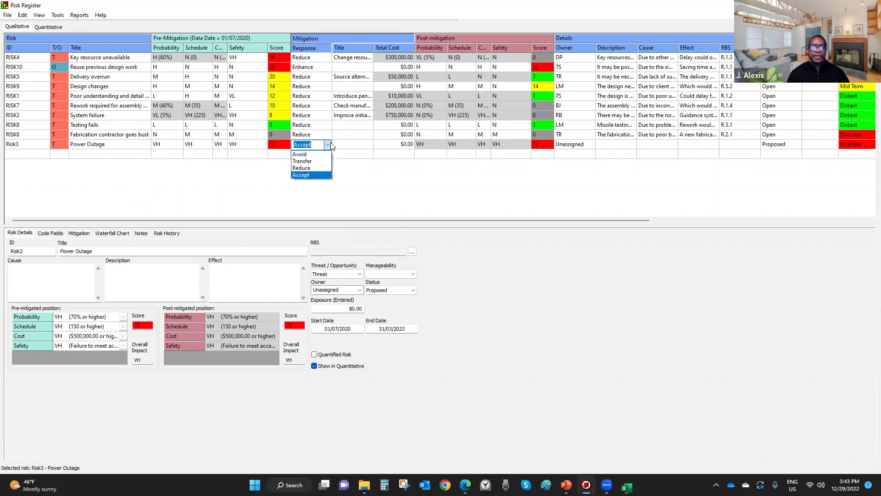
{"action": "left_click", "coordinate": [317, 169]}
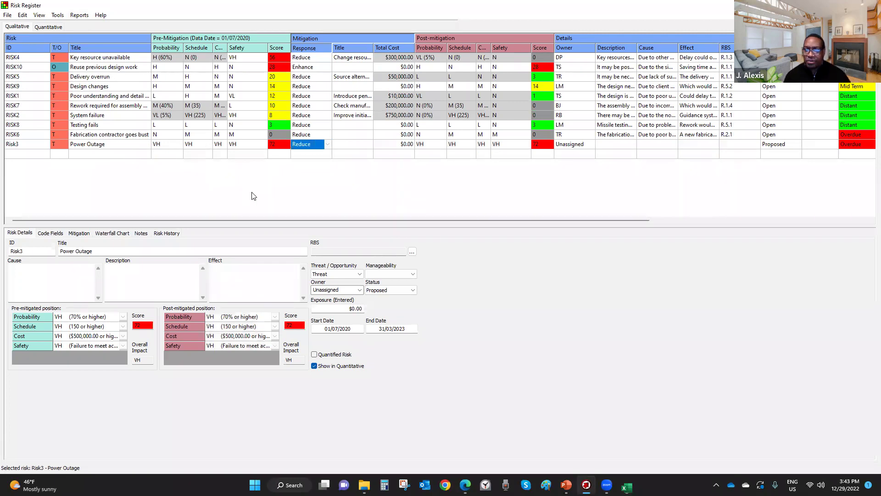
{"action": "left_click", "coordinate": [579, 146]}
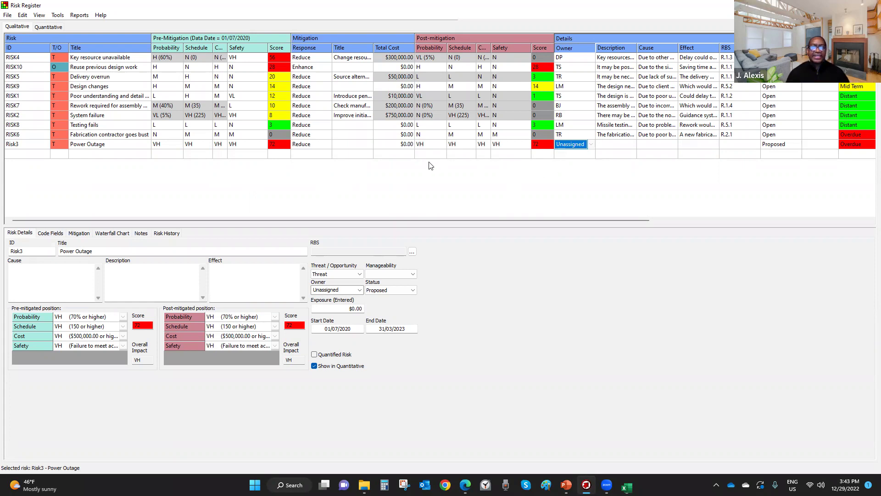
{"action": "left_click", "coordinate": [8, 17]}
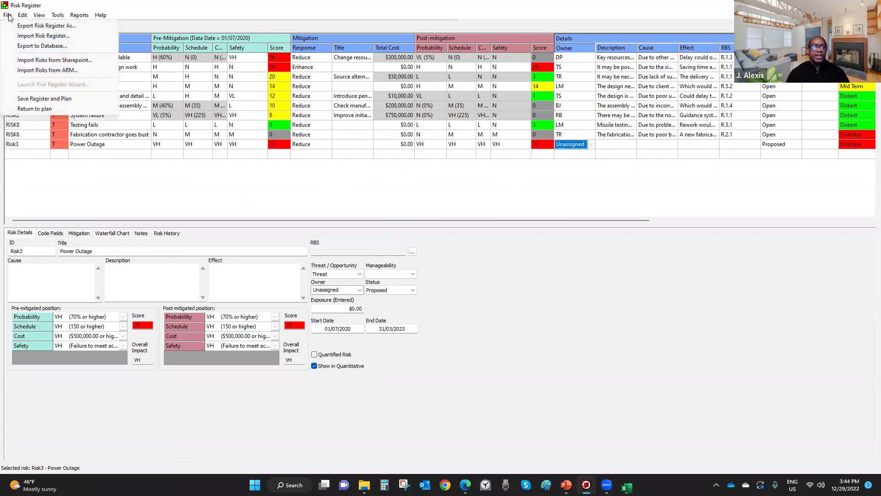
{"action": "left_click", "coordinate": [20, 16]}
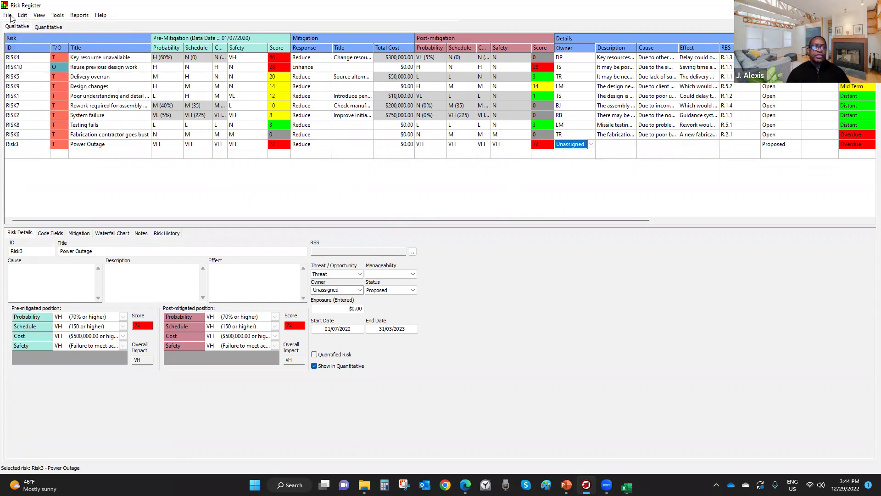
{"action": "left_click", "coordinate": [8, 17]}
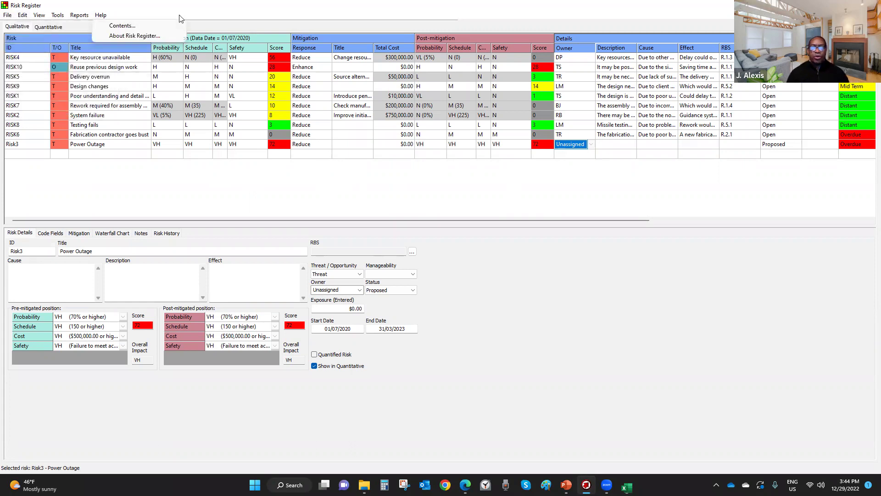
{"action": "mouse_move", "coordinate": [27, 17]}
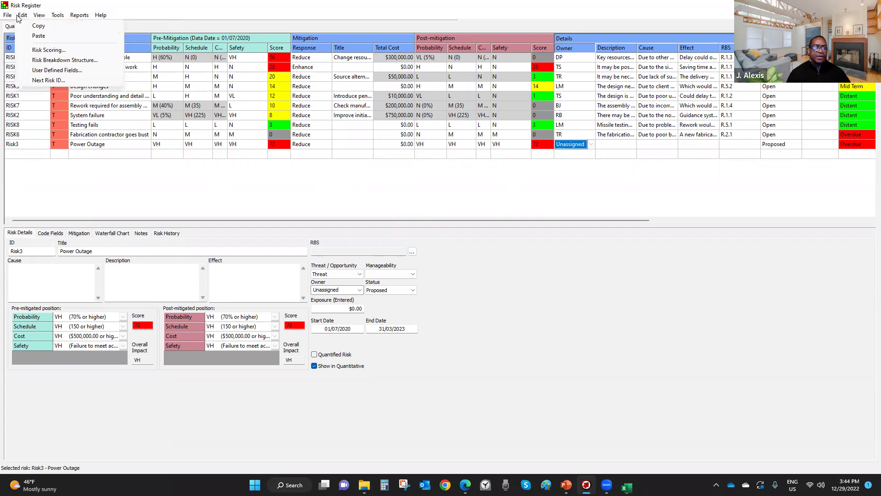
{"action": "left_click", "coordinate": [266, 179]}
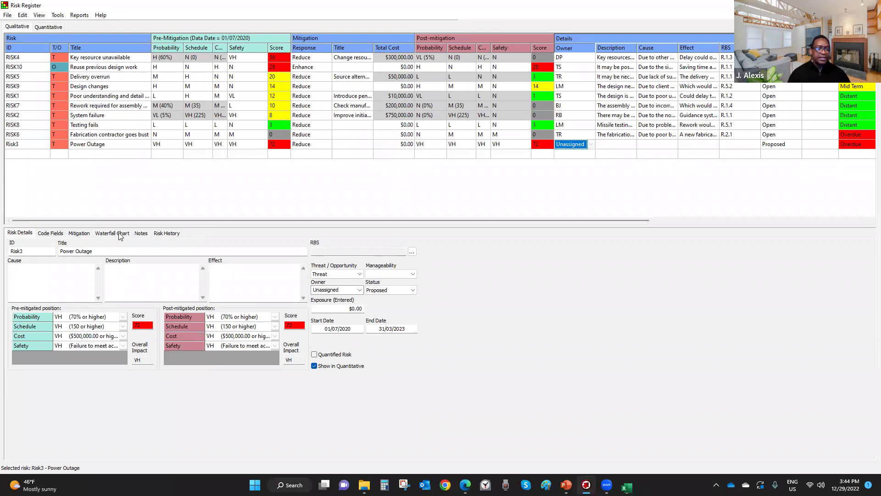
- Review the Power Outage mitigation, the waterfall charts of RISK4 and RISK10, and the notes, history and risk details of RISK10
{"action": "left_click", "coordinate": [83, 233]}
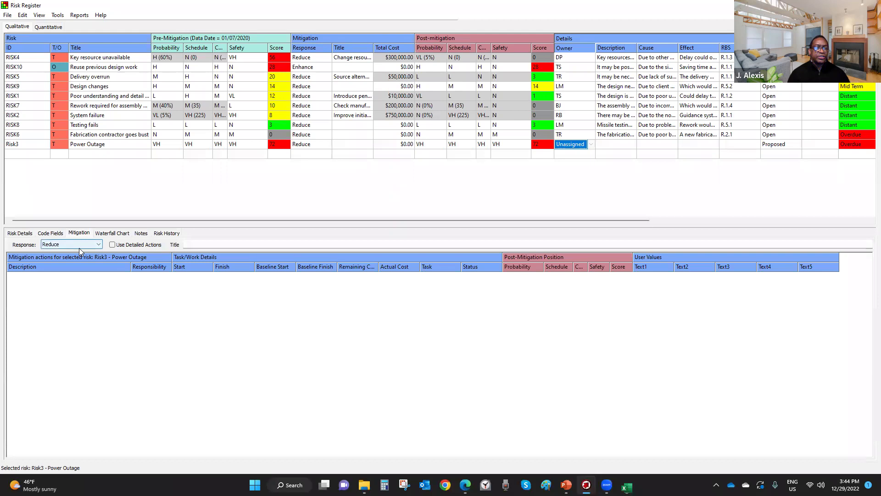
{"action": "left_click", "coordinate": [104, 234]}
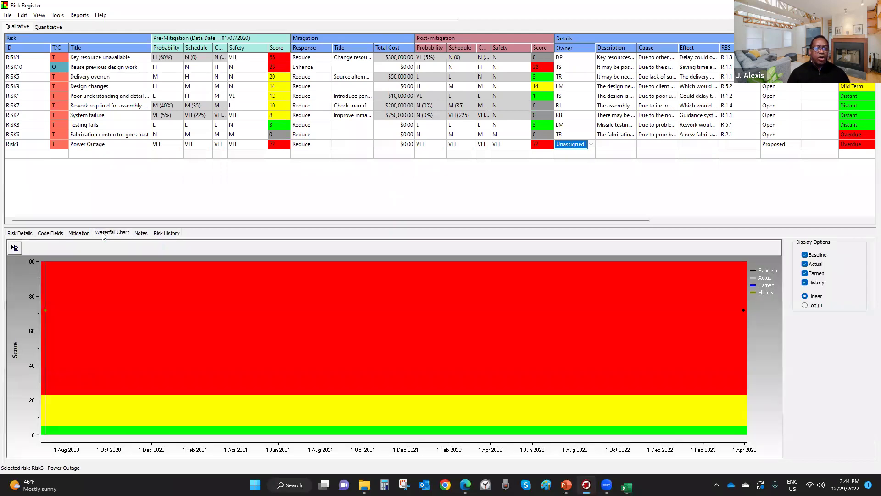
{"action": "left_click", "coordinate": [84, 58]}
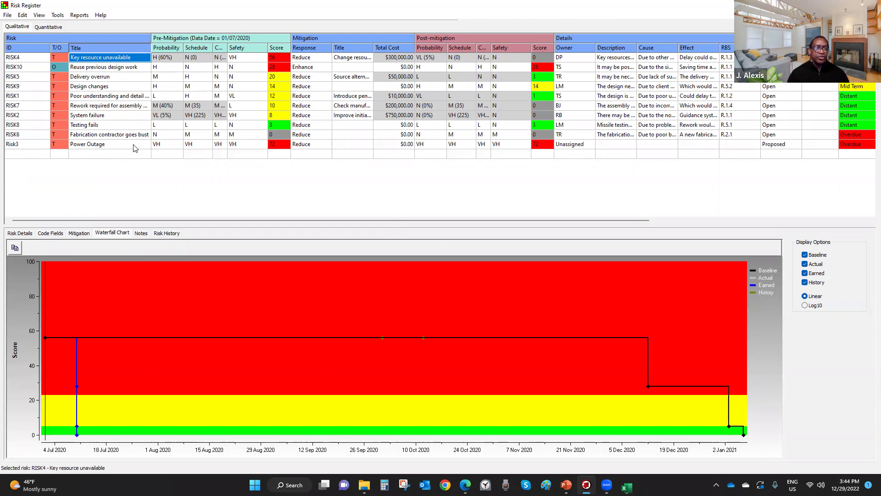
{"action": "left_click", "coordinate": [94, 67]}
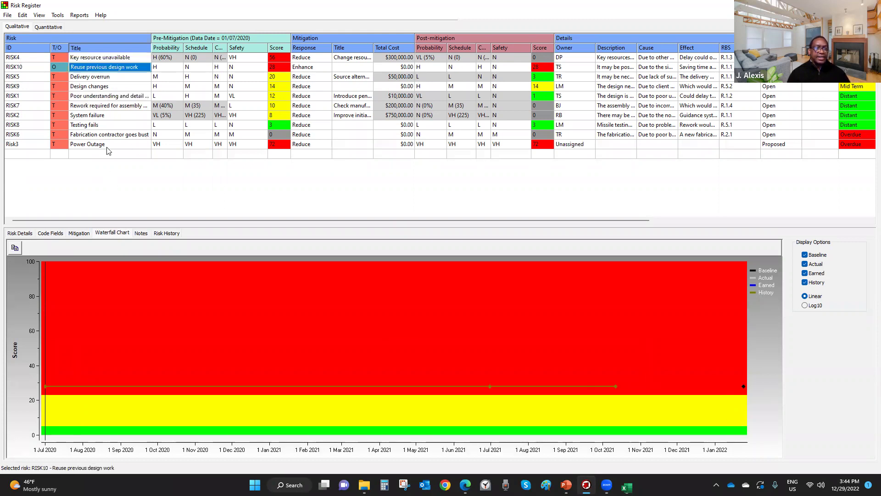
{"action": "left_click", "coordinate": [140, 234]}
{"action": "left_click", "coordinate": [156, 234]}
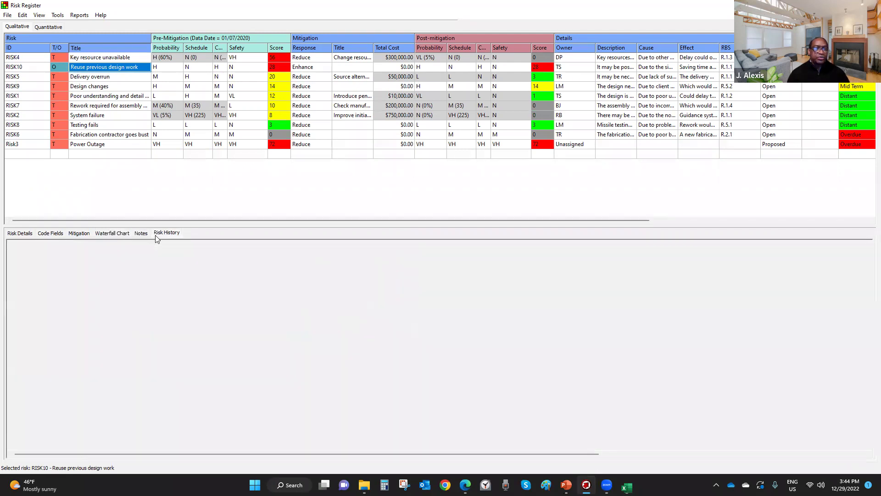
{"action": "left_click", "coordinate": [27, 233]}
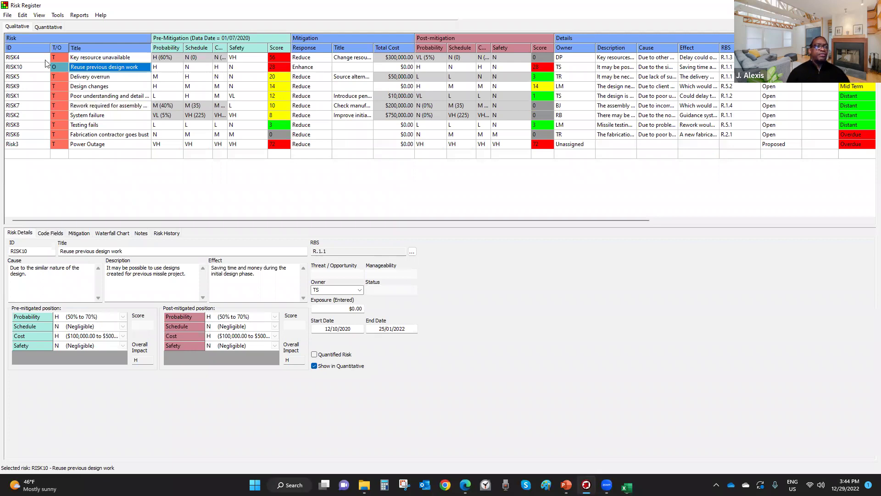
- Compare the pre-mitigated and post-mitigated quantitative risks, examining the probabilities of Reuse previous design work and Delivery overrun
{"action": "left_click", "coordinate": [49, 27]}
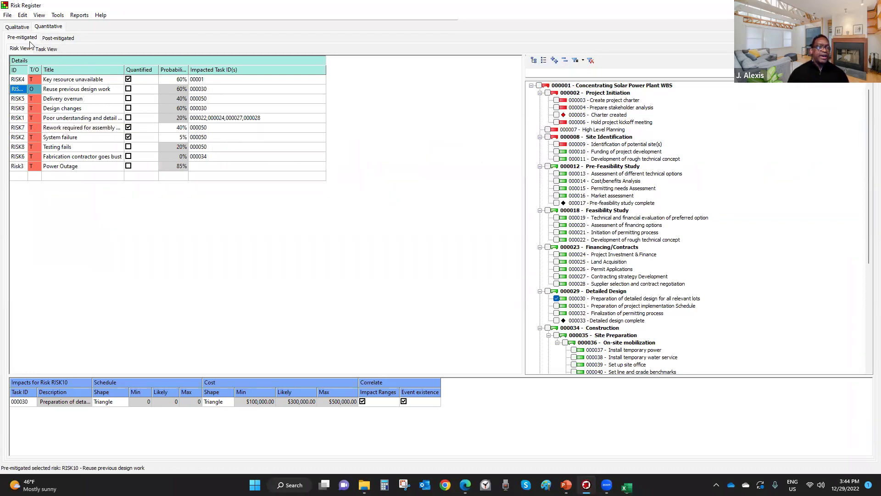
{"action": "left_click", "coordinate": [54, 38]}
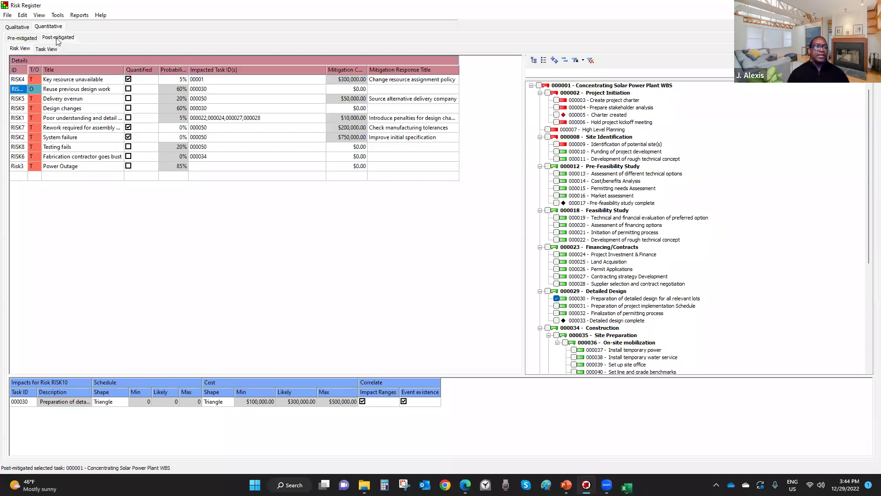
{"action": "left_click", "coordinate": [26, 38]}
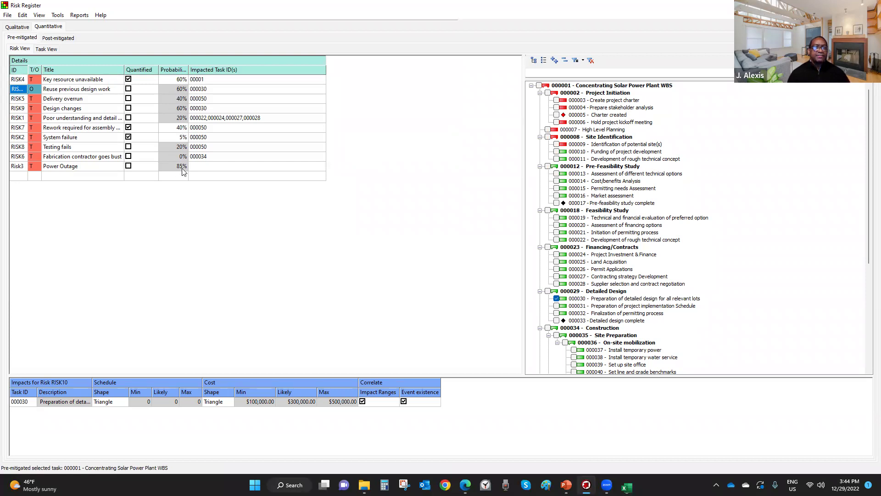
{"action": "left_click", "coordinate": [58, 38]}
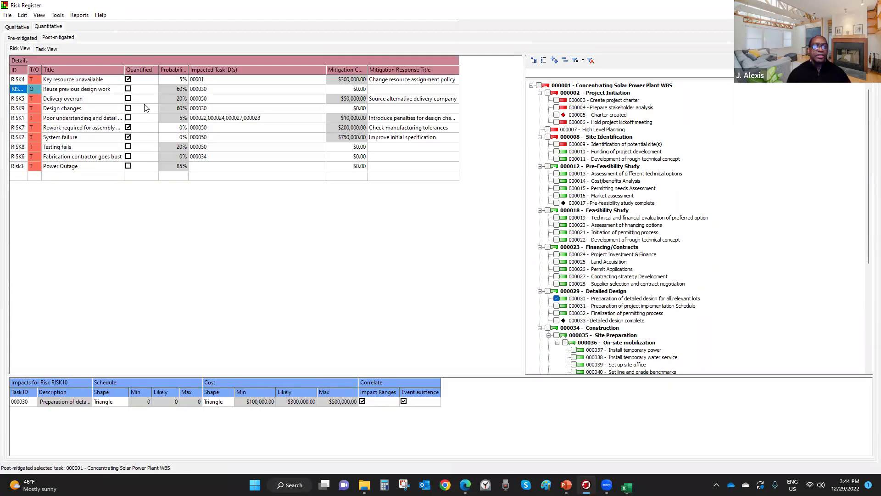
{"action": "left_click", "coordinate": [176, 91]}
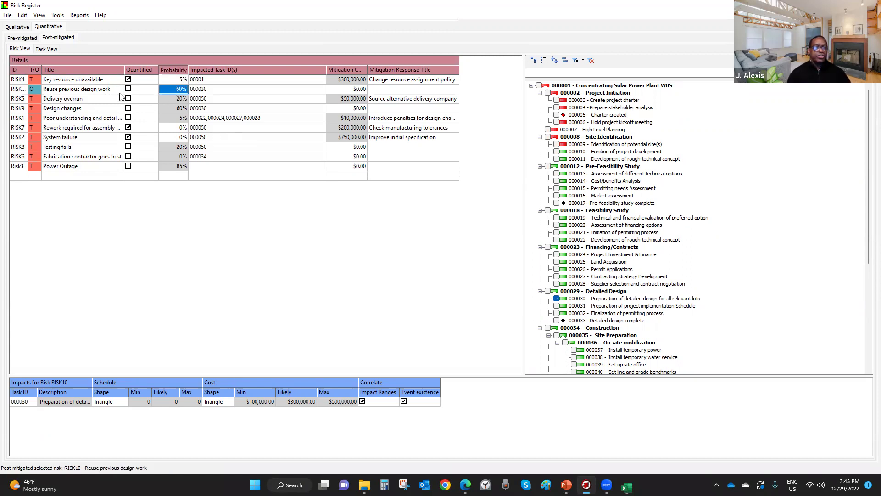
{"action": "left_click", "coordinate": [184, 99]}
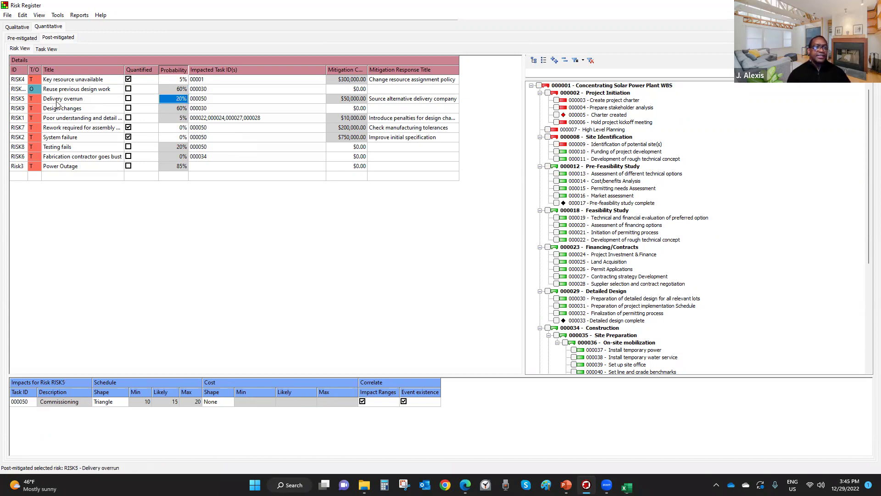
{"action": "left_click", "coordinate": [27, 39]}
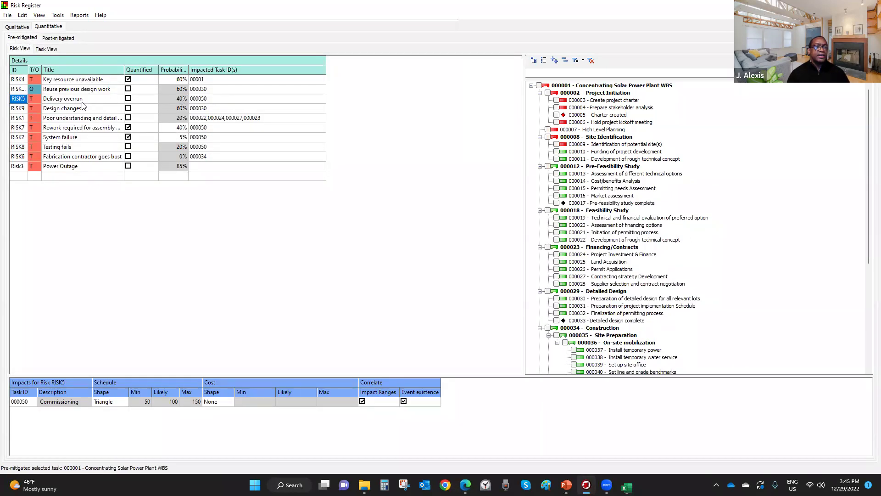
- Examine the quantitative risks organised by task and by risk, and compare them with the qualitative register
{"action": "left_click", "coordinate": [46, 48]}
{"action": "left_click", "coordinate": [57, 37]}
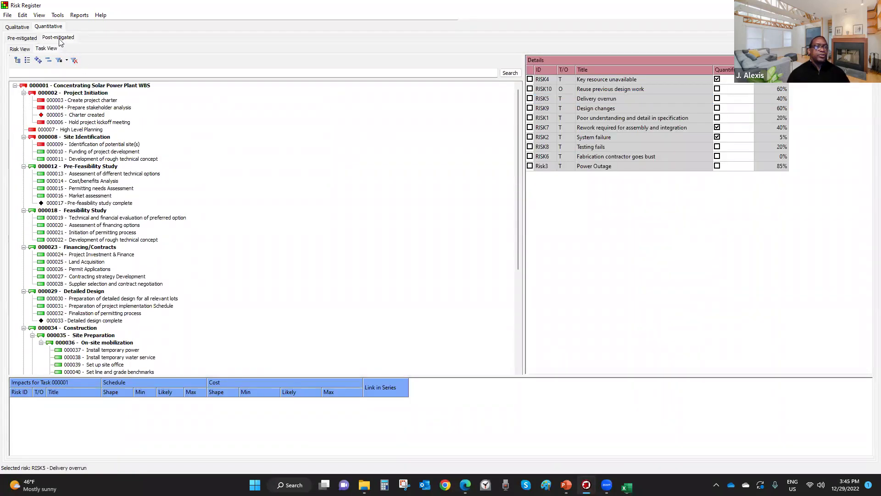
{"action": "left_click", "coordinate": [22, 28]}
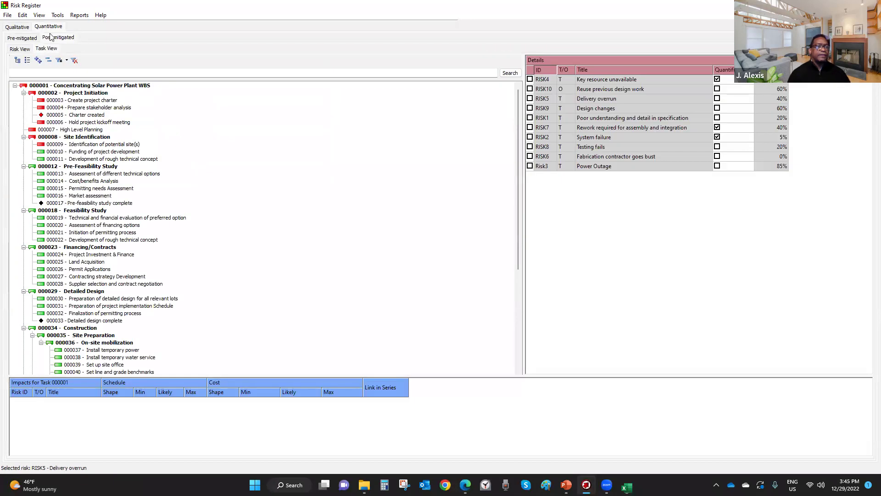
{"action": "left_click", "coordinate": [20, 27]}
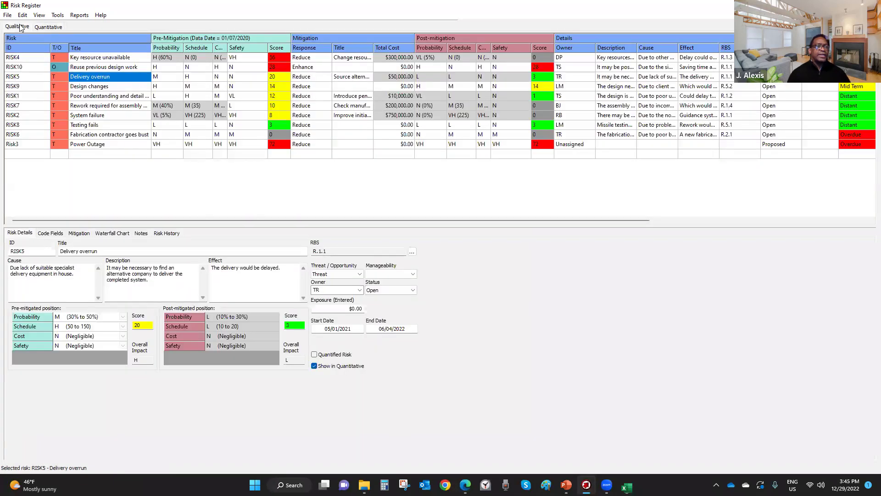
{"action": "left_click", "coordinate": [45, 27]}
{"action": "left_click", "coordinate": [27, 39]}
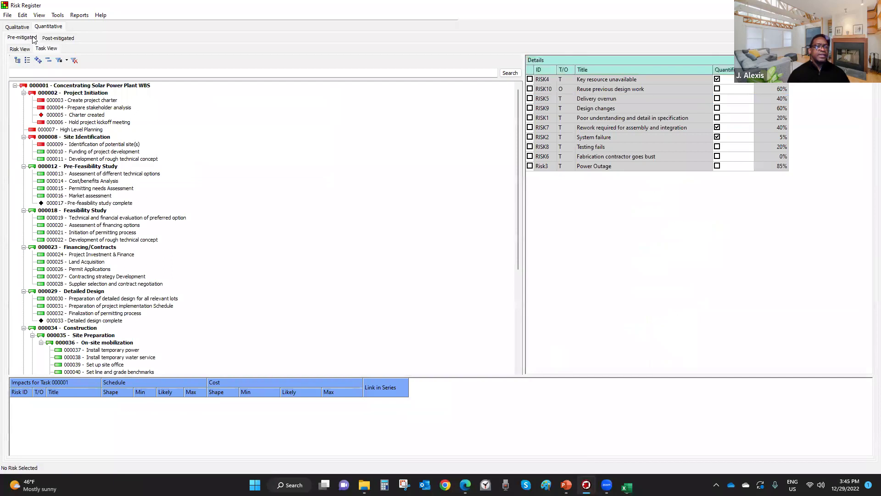
{"action": "left_click", "coordinate": [63, 37]}
{"action": "left_click", "coordinate": [22, 49]}
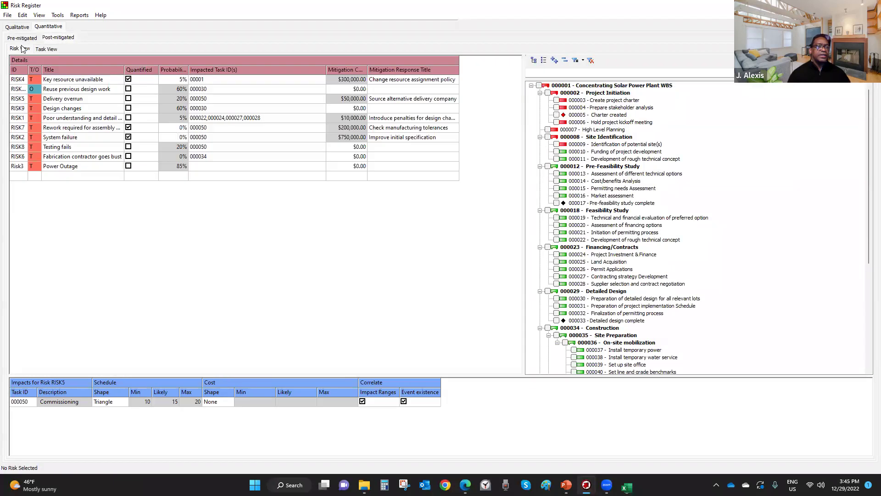
{"action": "left_click", "coordinate": [47, 50]}
{"action": "left_click", "coordinate": [20, 49]}
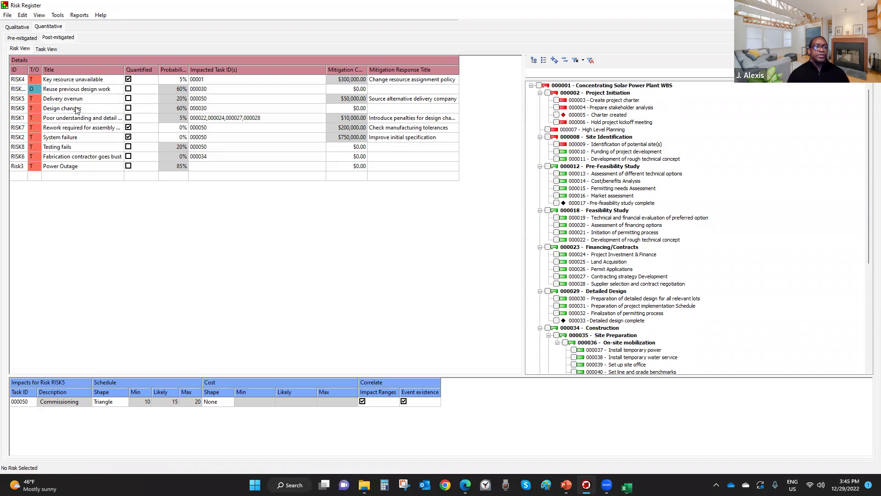
- Compare the pre-mitigated and post-mitigated probabilities of the risks, examining Design changes and Power Outage
{"action": "left_click", "coordinate": [23, 39]}
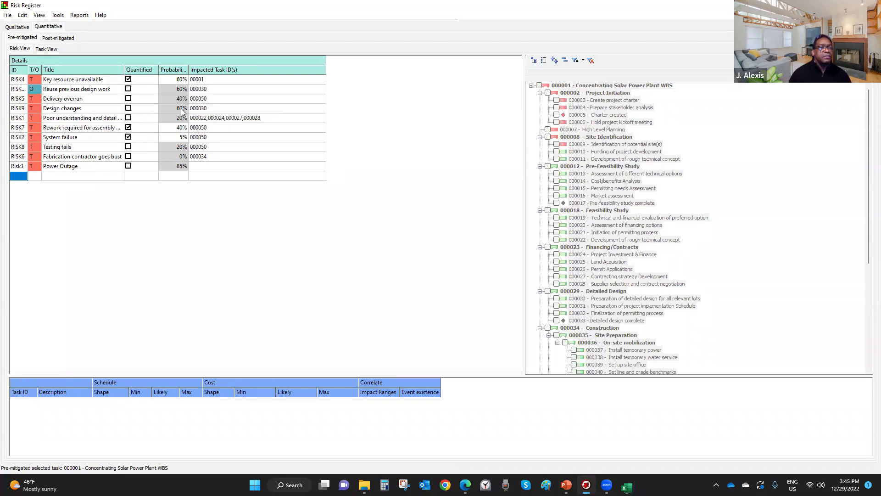
{"action": "left_click", "coordinate": [53, 40]}
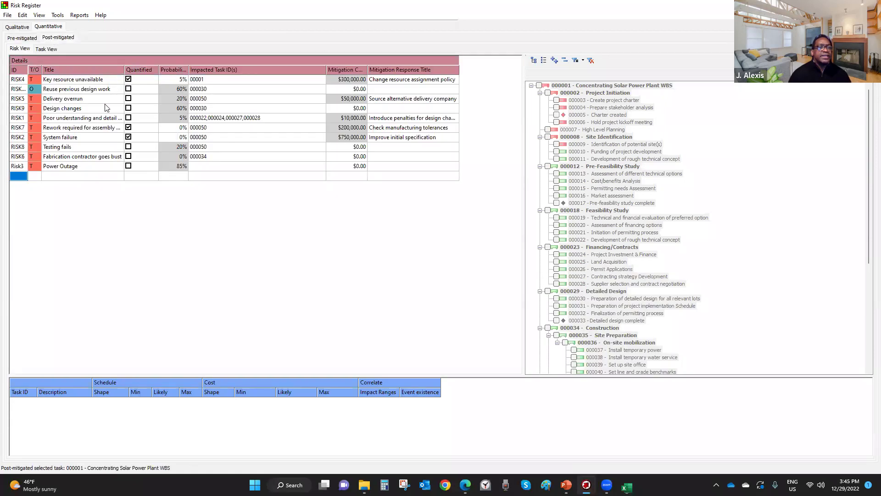
{"action": "left_click", "coordinate": [182, 110]}
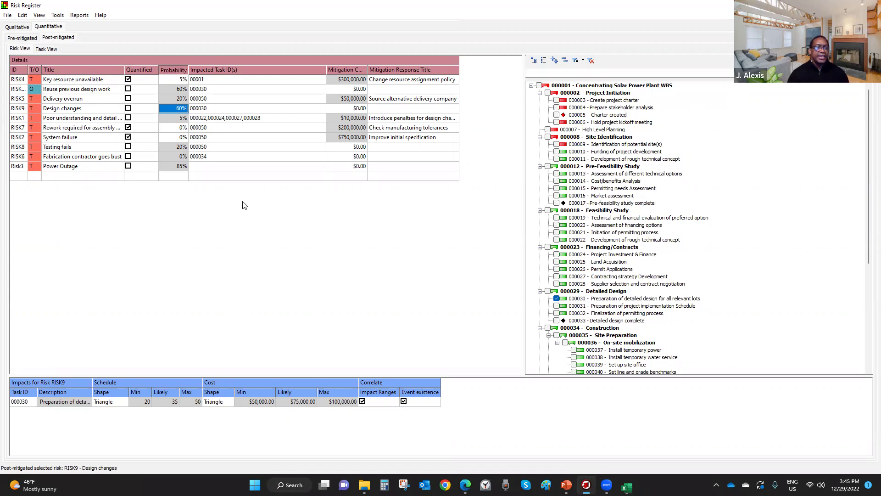
{"action": "left_click", "coordinate": [176, 167]}
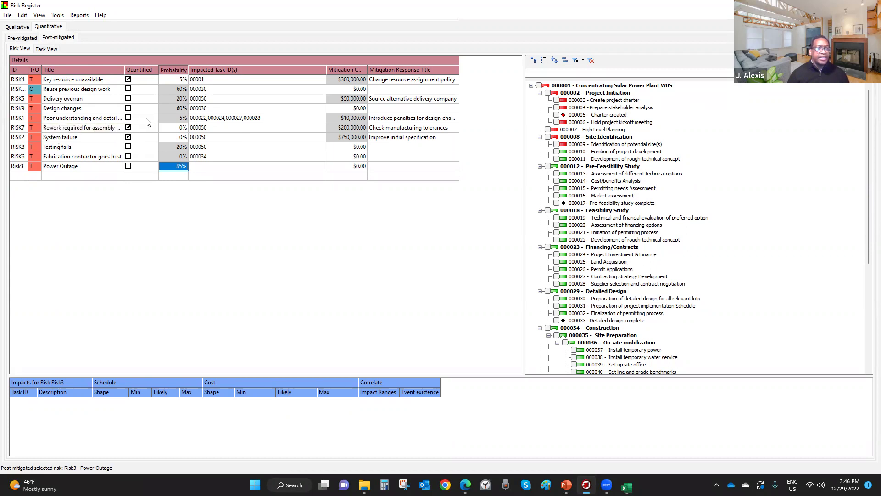
- Mark the post-mitigated risks Poor understanding and detail in specification, Design changes, Delivery overrun and Testing fails as quantified
{"action": "left_click", "coordinate": [131, 115]}
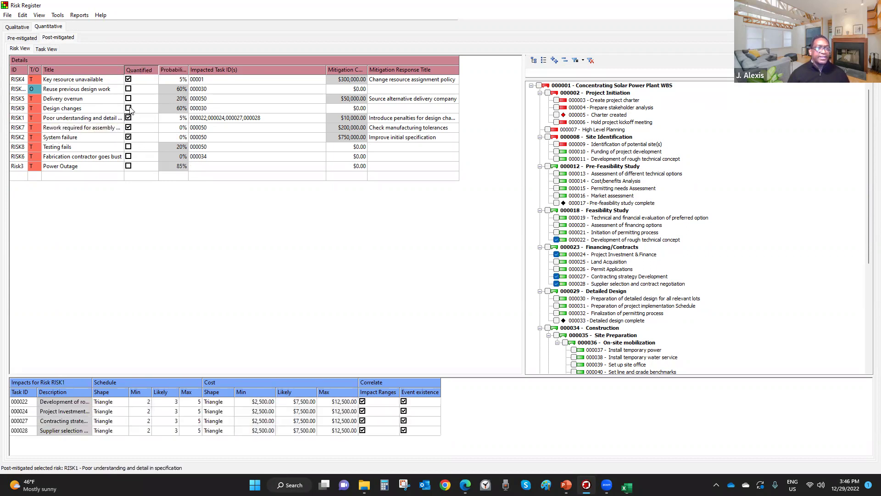
{"action": "left_click", "coordinate": [128, 108]}
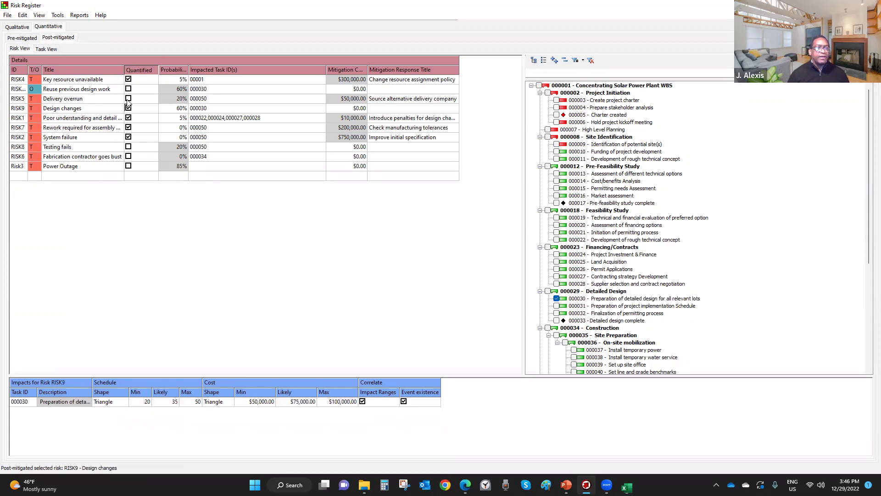
{"action": "left_click", "coordinate": [128, 99]}
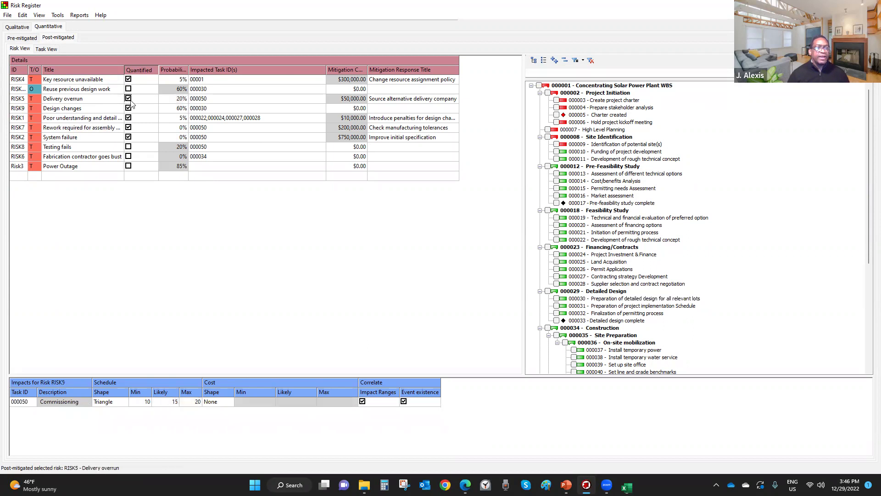
{"action": "left_click", "coordinate": [129, 146]}
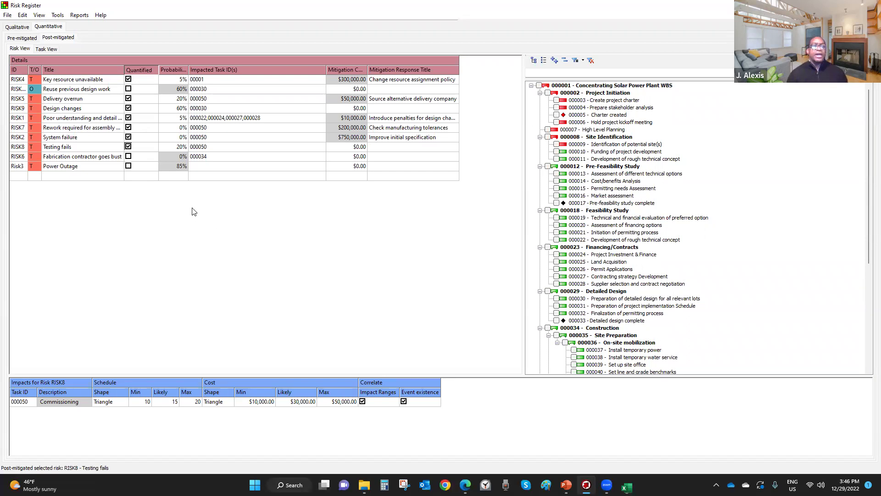
{"action": "left_click", "coordinate": [22, 16]}
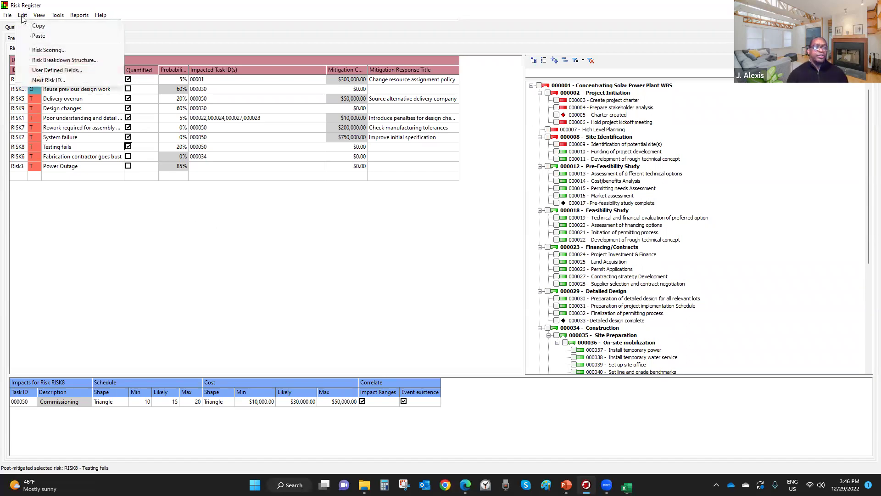
{"action": "left_click", "coordinate": [57, 15]}
{"action": "mouse_move", "coordinate": [89, 18]}
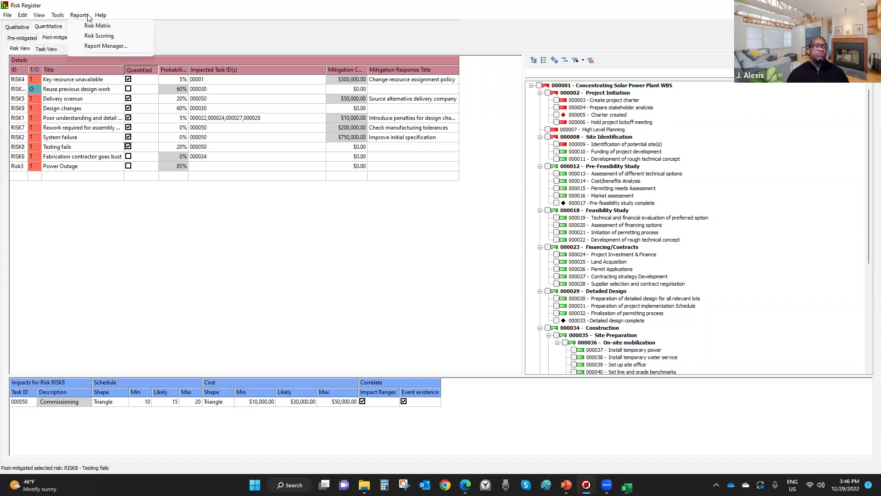
{"action": "mouse_move", "coordinate": [7, 17]}
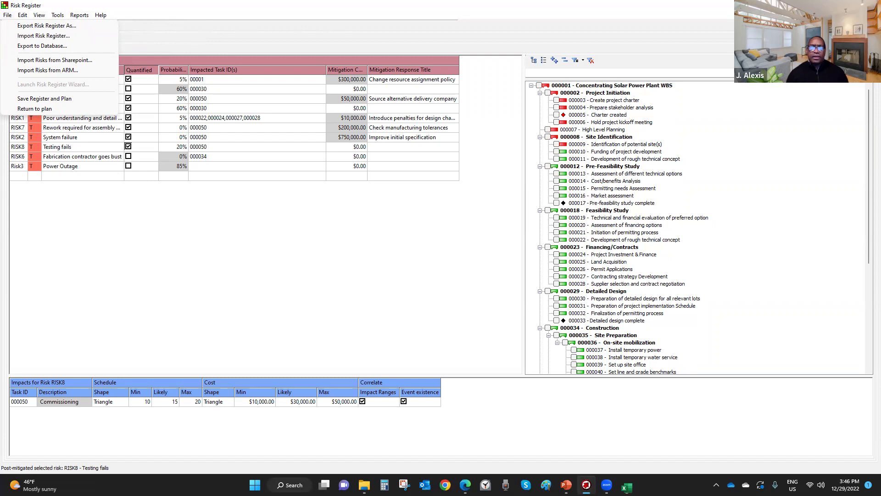
{"action": "left_click", "coordinate": [267, 28]}
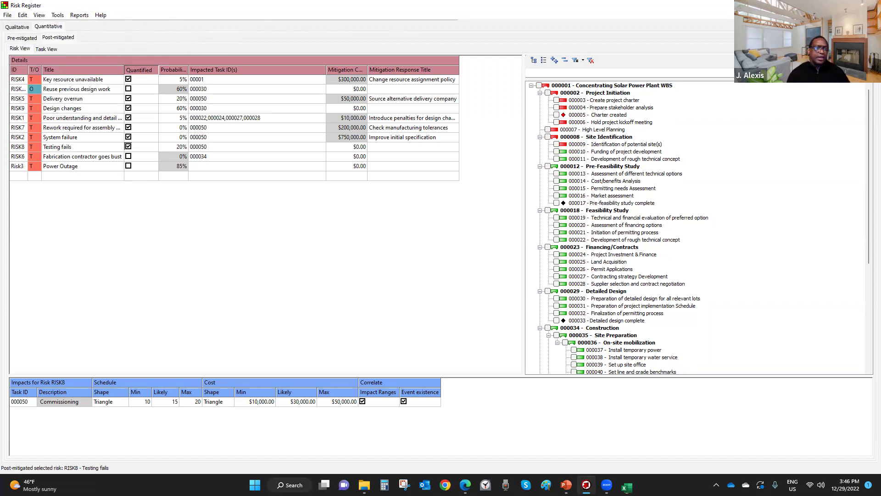
- Close the risk register, saving the changes made to it, and return to the project plan
{"action": "left_click", "coordinate": [871, 5]}
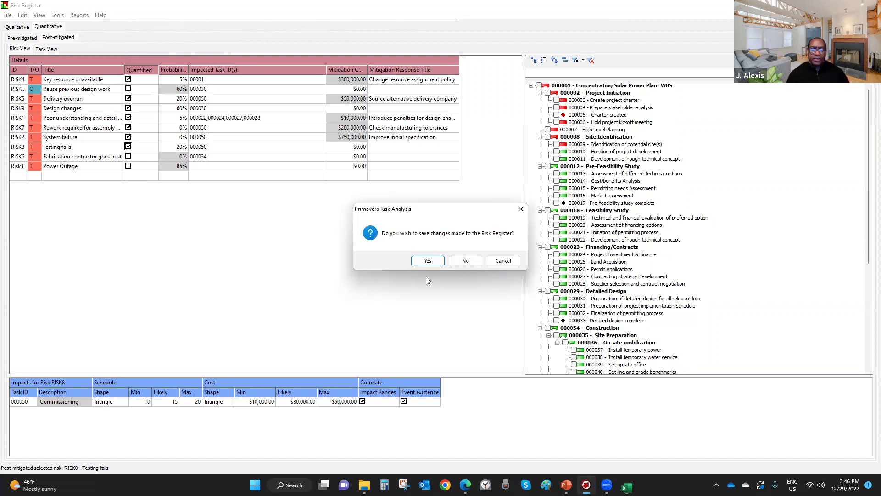
{"action": "left_click", "coordinate": [425, 259]}
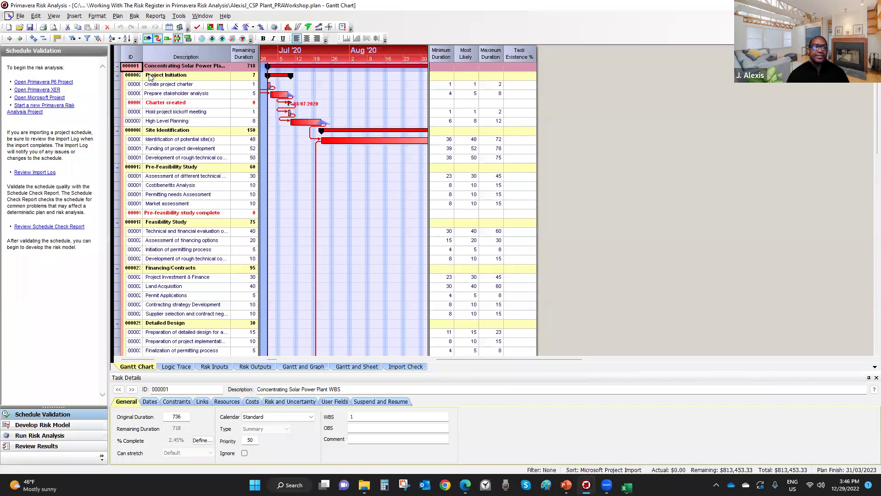
- Run a risk analysis of the plan for 1000 iterations, watch it run continuously and skip ahead to its completion
{"action": "left_click", "coordinate": [135, 16]}
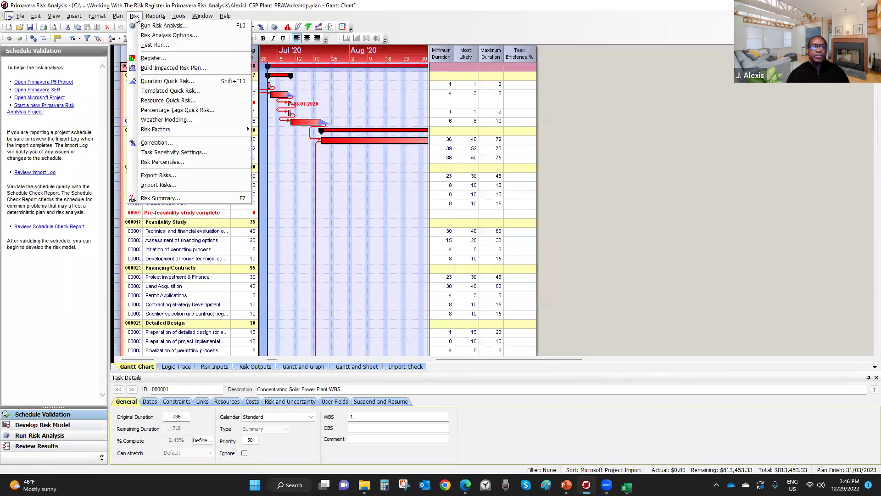
{"action": "left_click", "coordinate": [172, 28]}
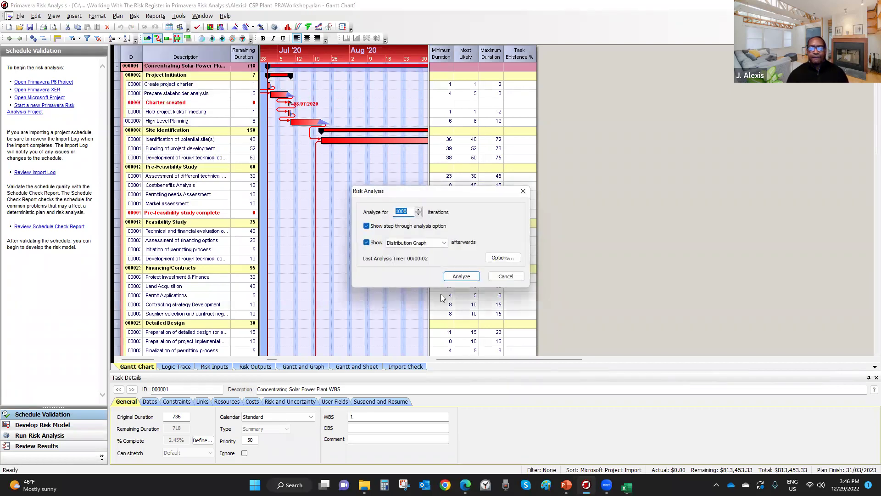
{"action": "left_click", "coordinate": [461, 277]}
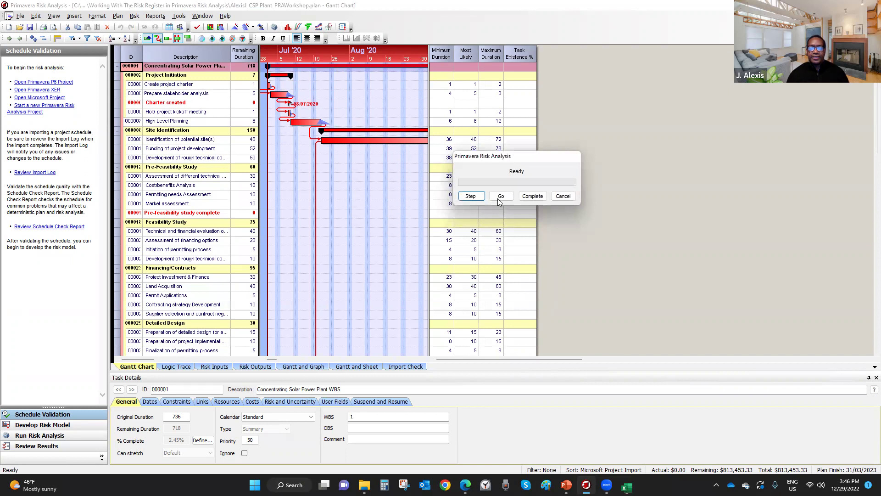
{"action": "left_click", "coordinate": [498, 196]}
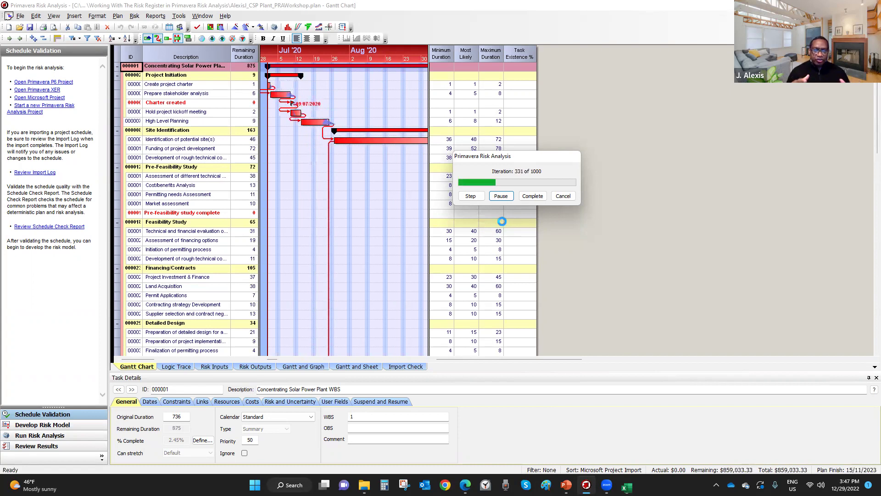
{"action": "left_click", "coordinate": [533, 196]}
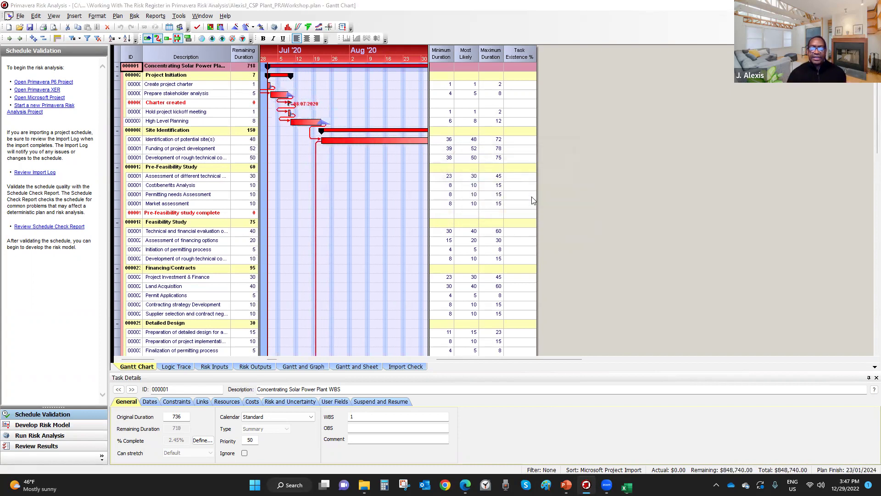